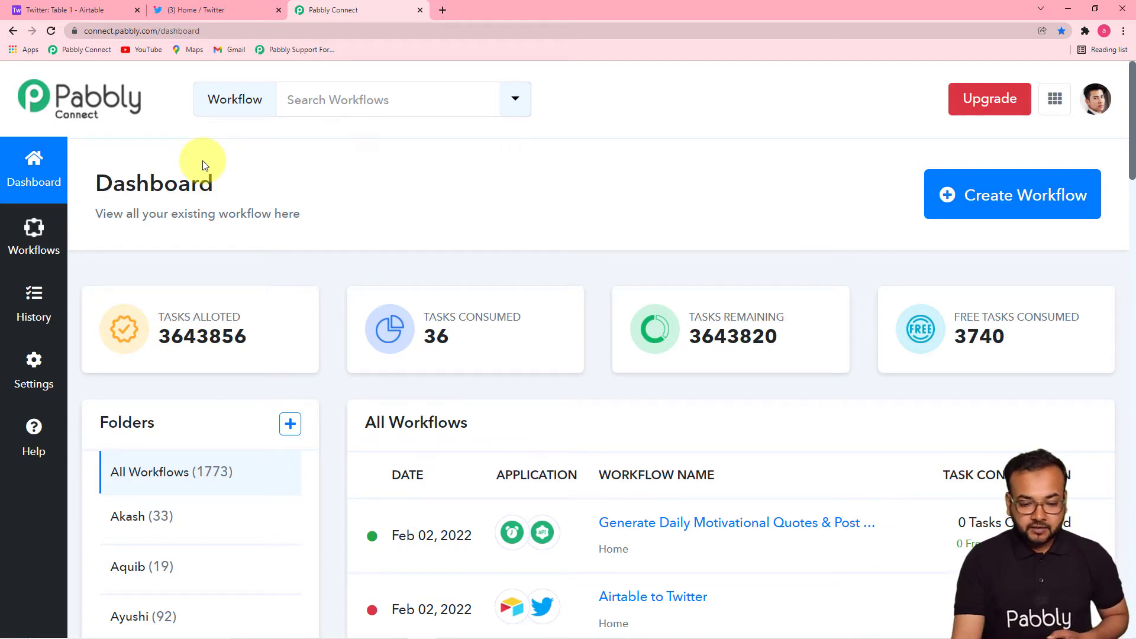
# Step: Create a workflow named "Auto Post Tweets in Twitter from Airtable"
pyautogui.click(991, 211)
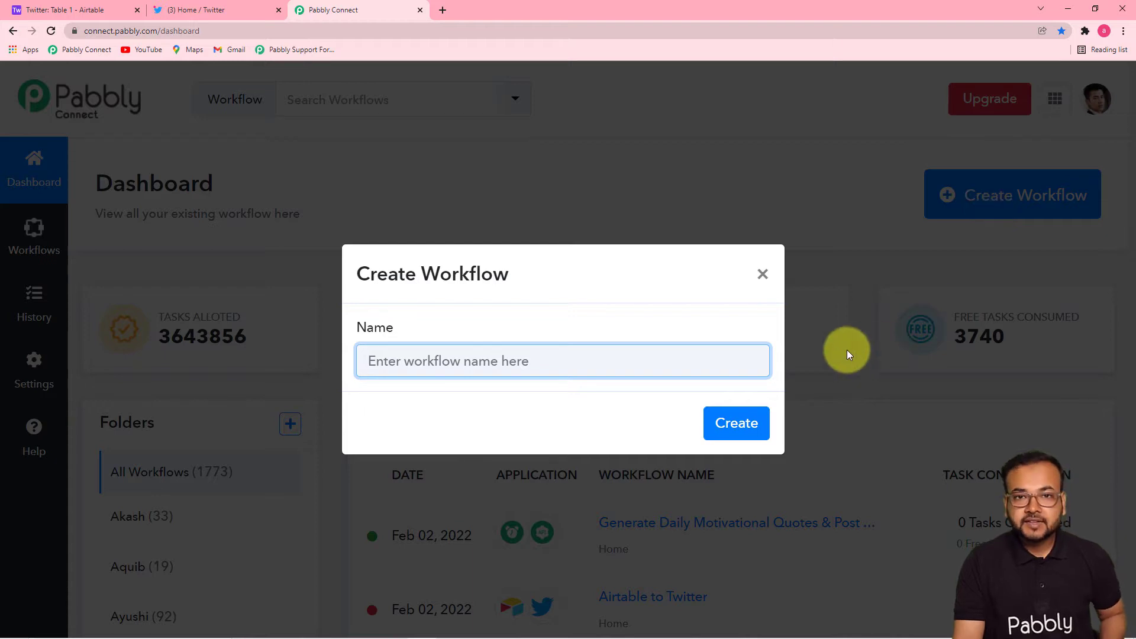
pyautogui.write('Auto Post Tweets in Twitter from Airtable')
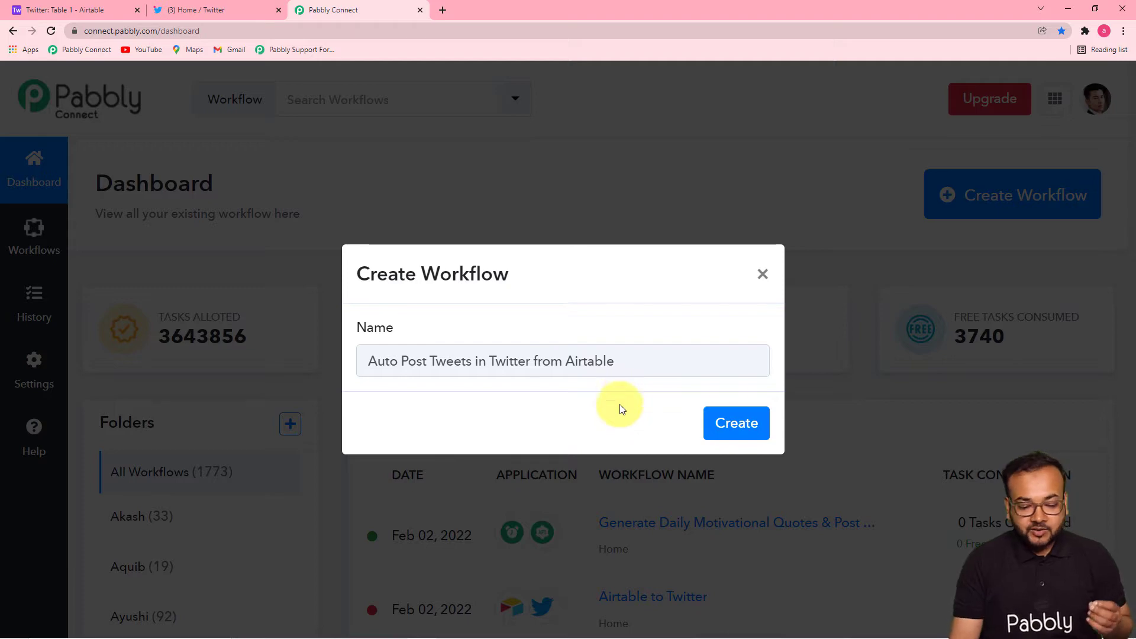
pyautogui.click(734, 425)
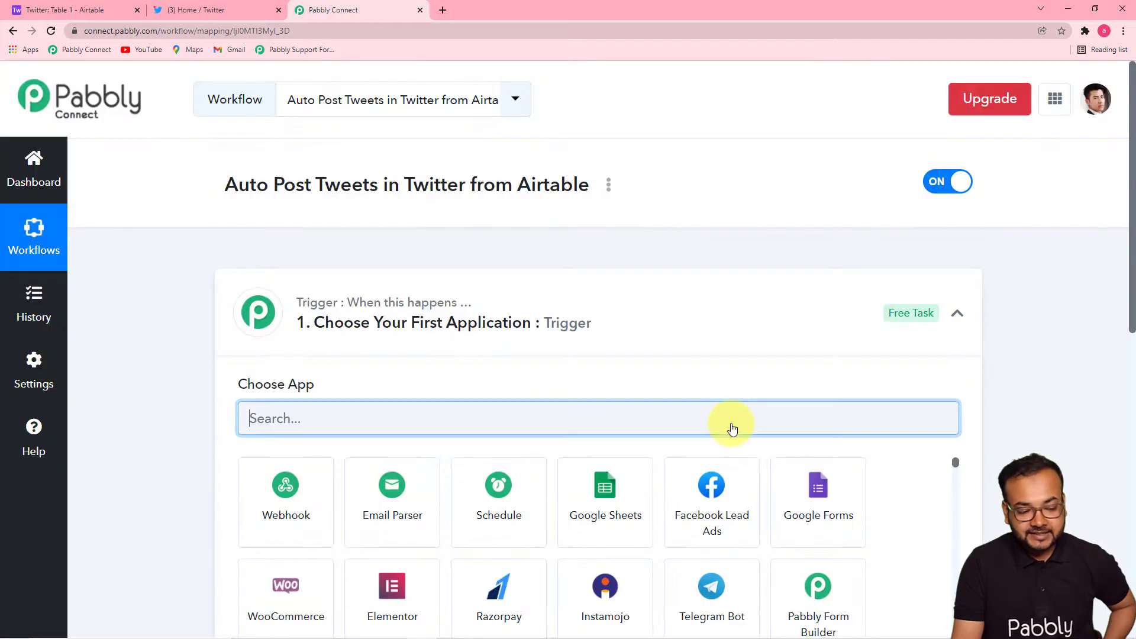
# Step: Choose Airtable as the workflow's trigger app with New Record as the trigger event
pyautogui.click(957, 314)
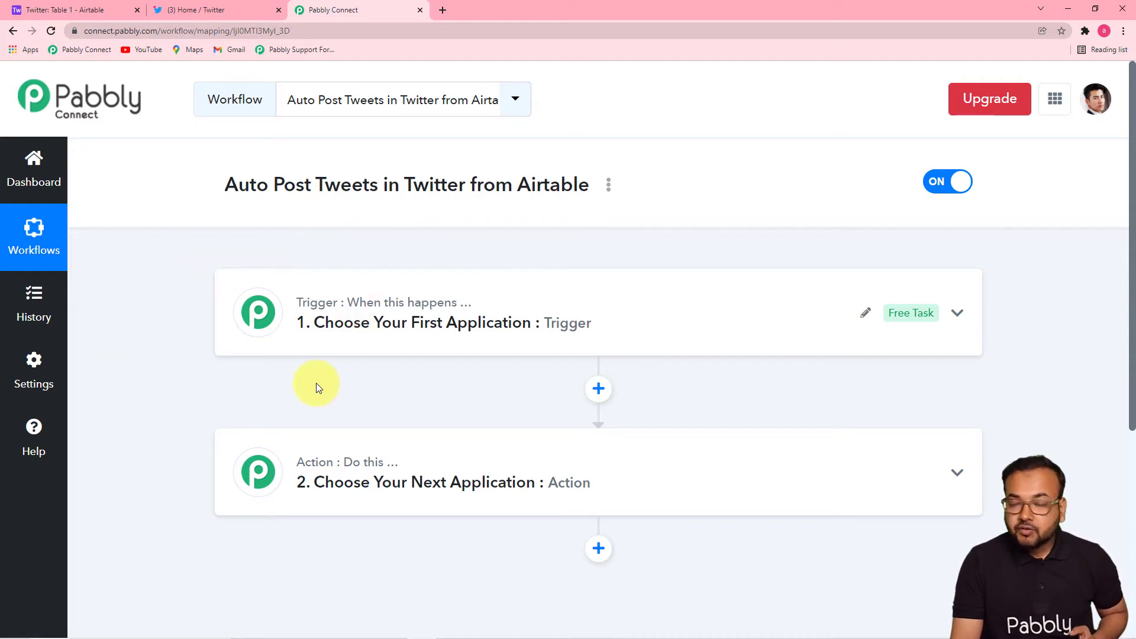
pyautogui.click(362, 342)
pyautogui.scroll(-4, 363, 337)
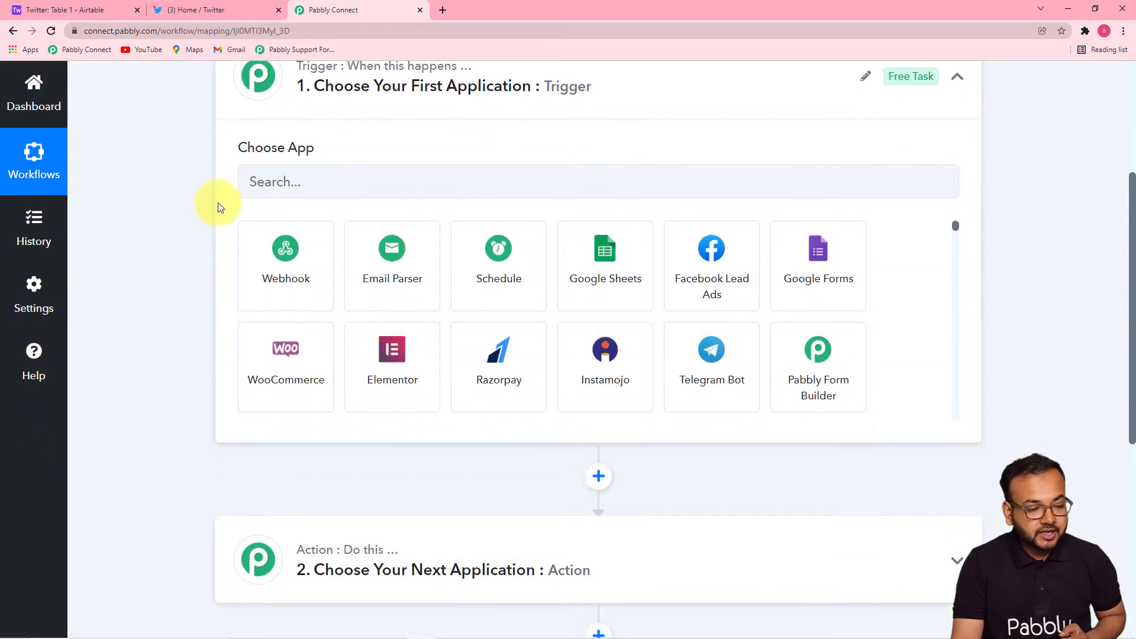
pyautogui.click(371, 181)
pyautogui.write('airtab')
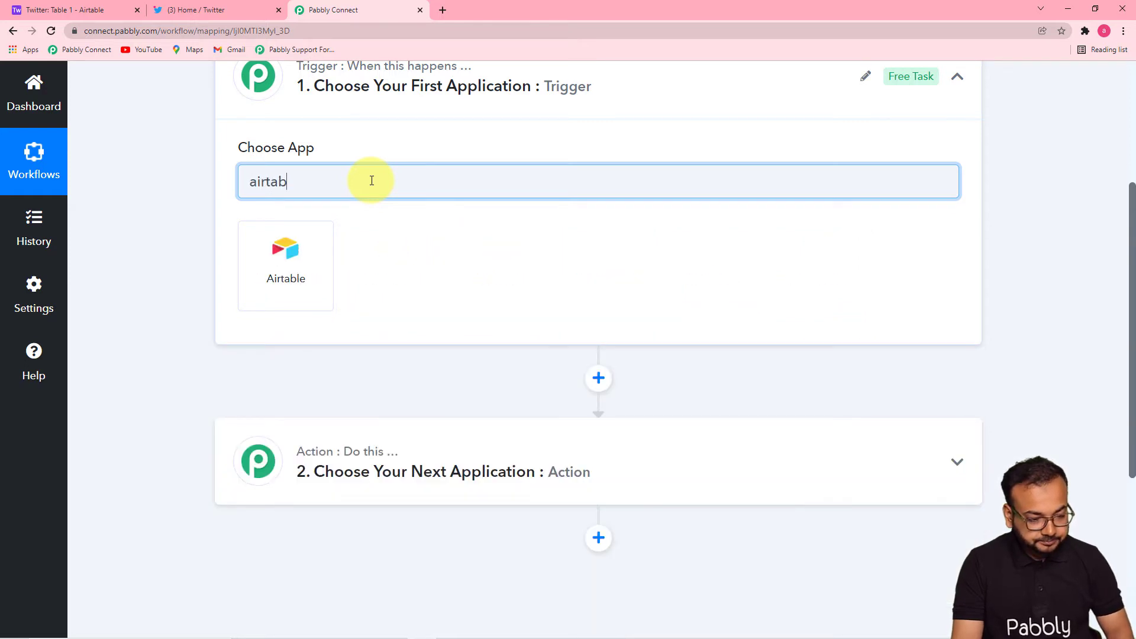
pyautogui.click(289, 279)
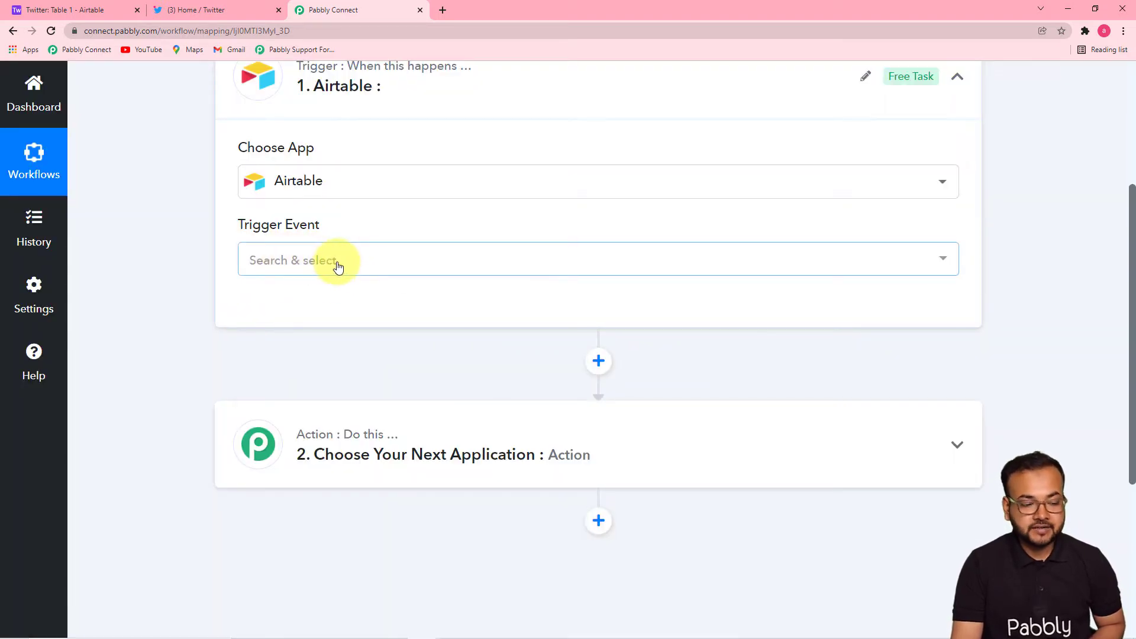
pyautogui.click(338, 267)
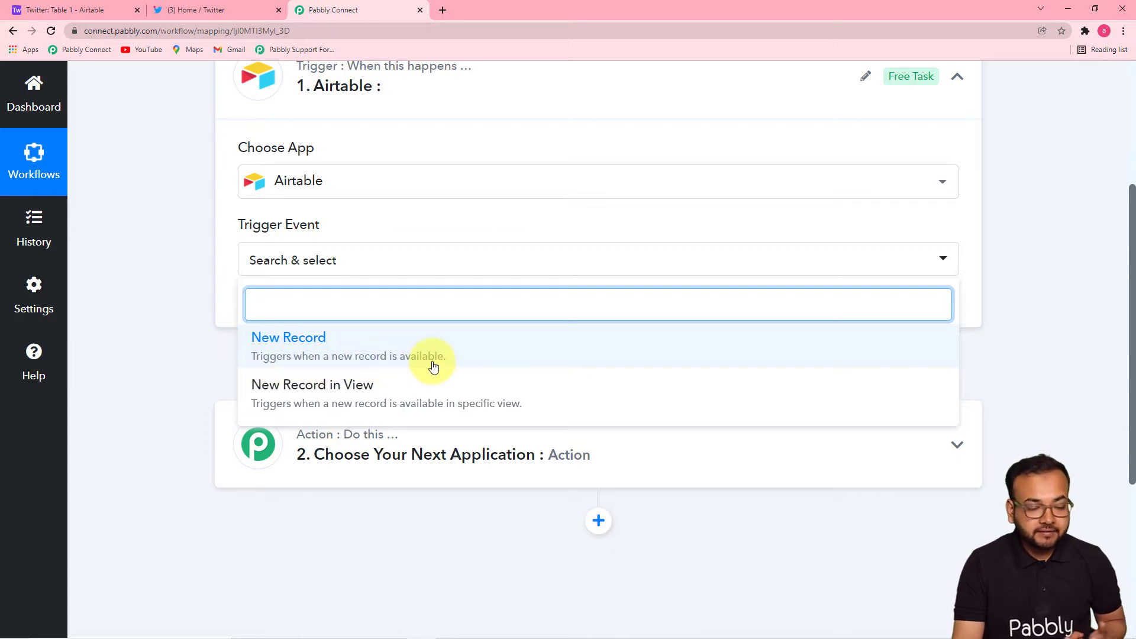
pyautogui.click(323, 353)
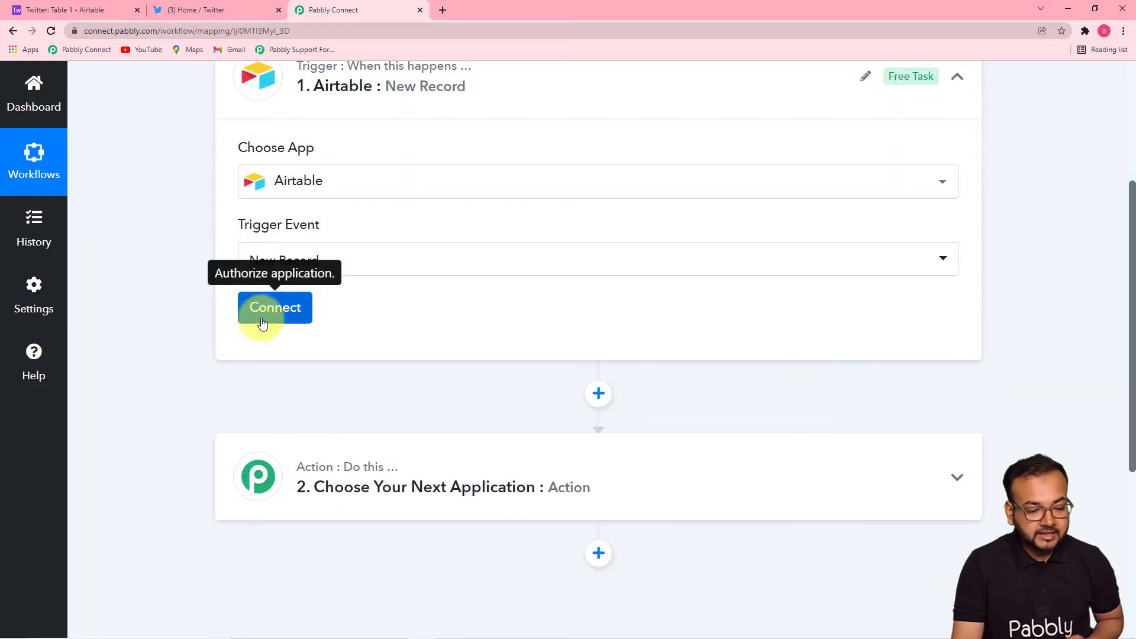
# Step: Start a new Airtable connection for the trigger and copy the personal API key from the Airtable account page
pyautogui.click(261, 320)
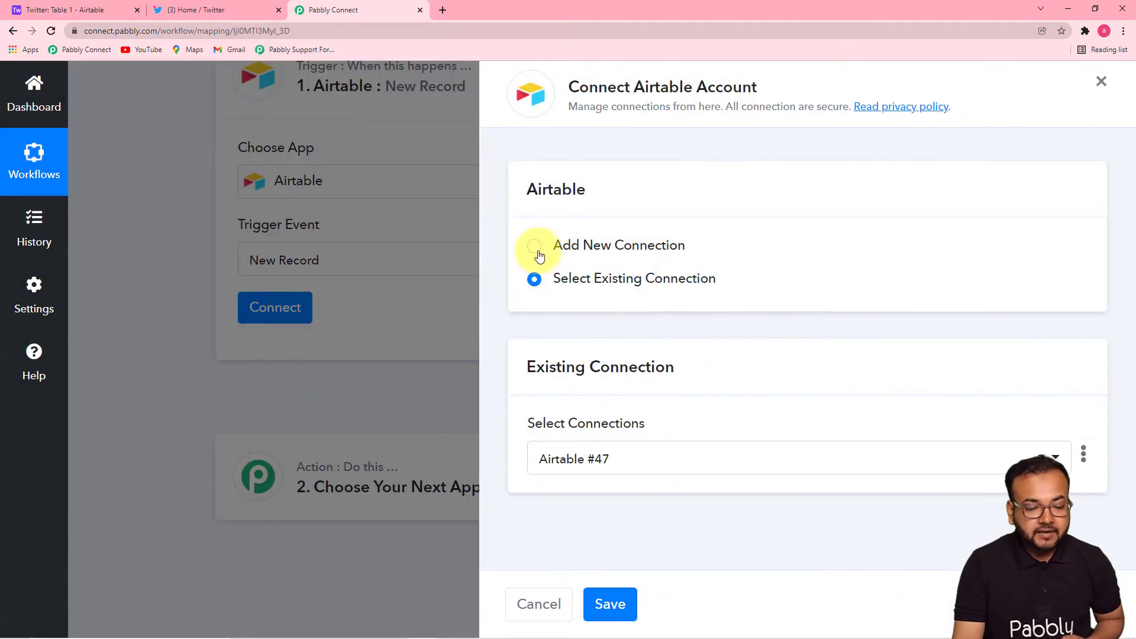
pyautogui.click(535, 248)
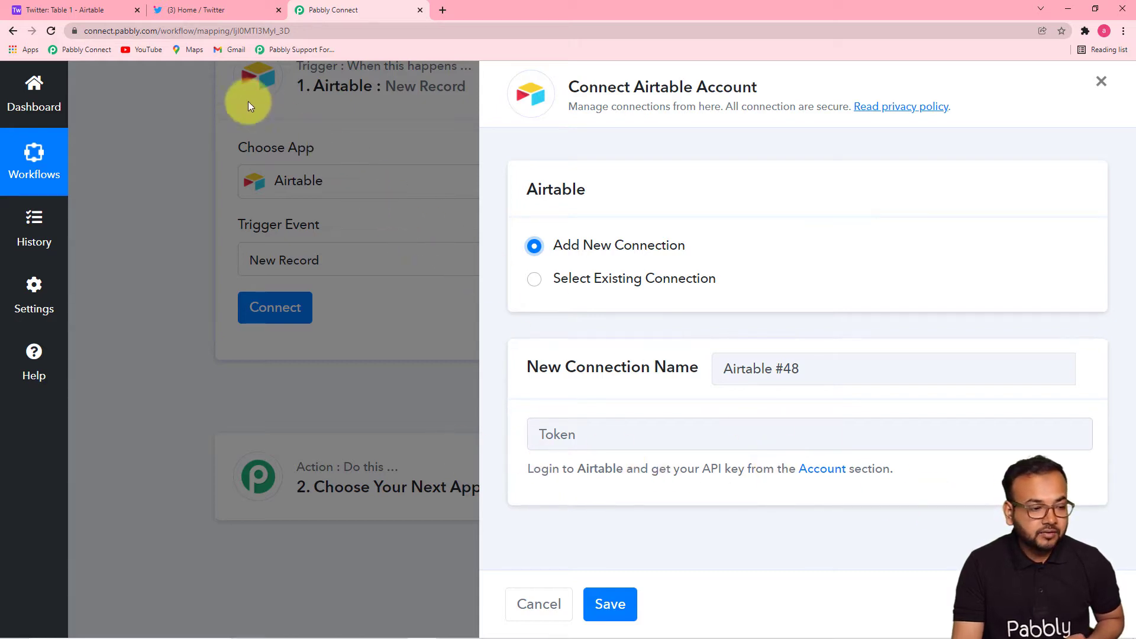
pyautogui.click(110, 12)
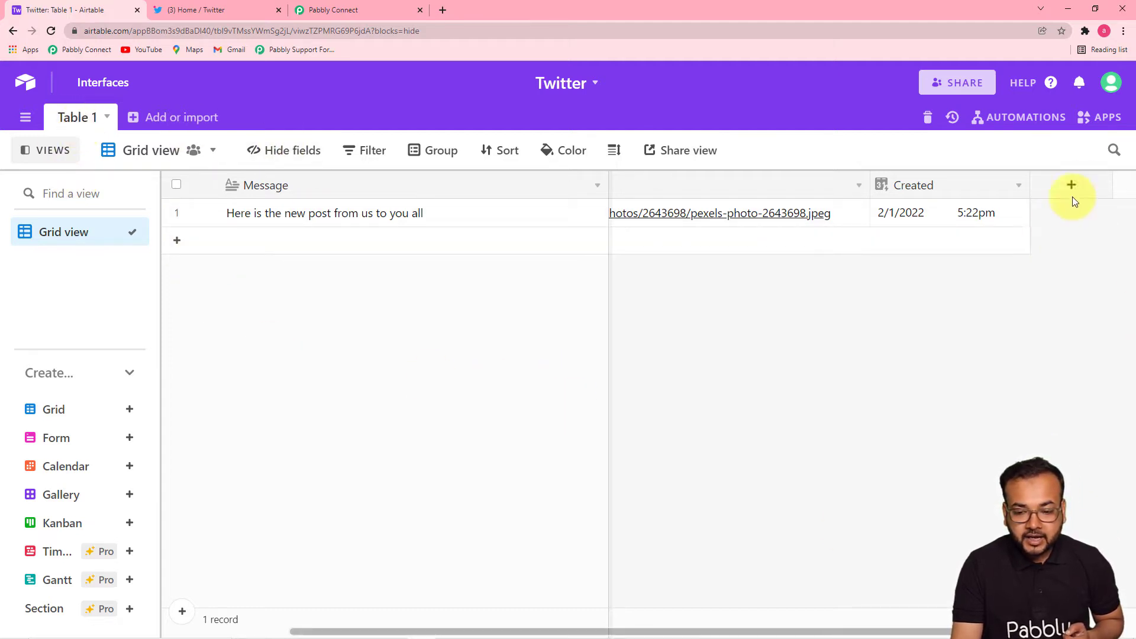
pyautogui.click(1110, 81)
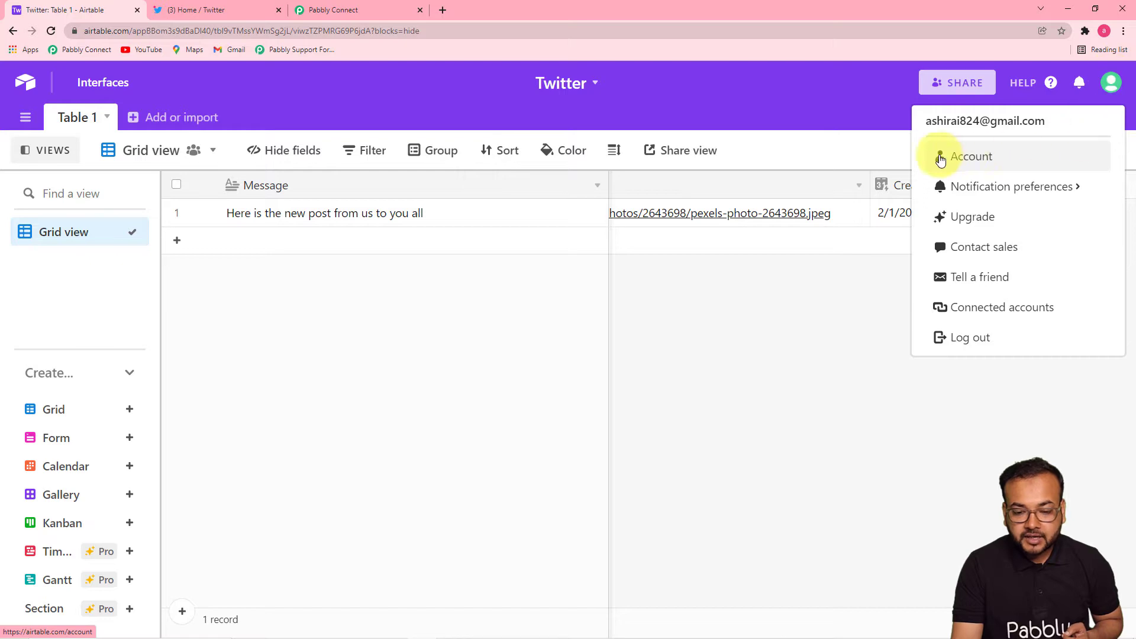
pyautogui.click(986, 168)
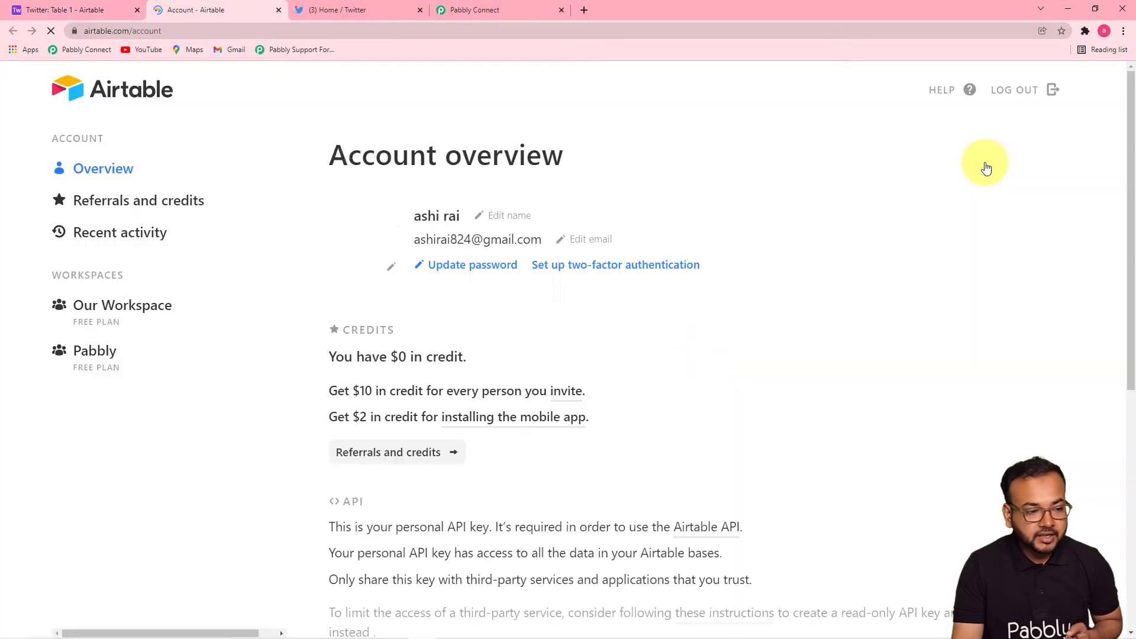
pyautogui.scroll(-5, 883, 313)
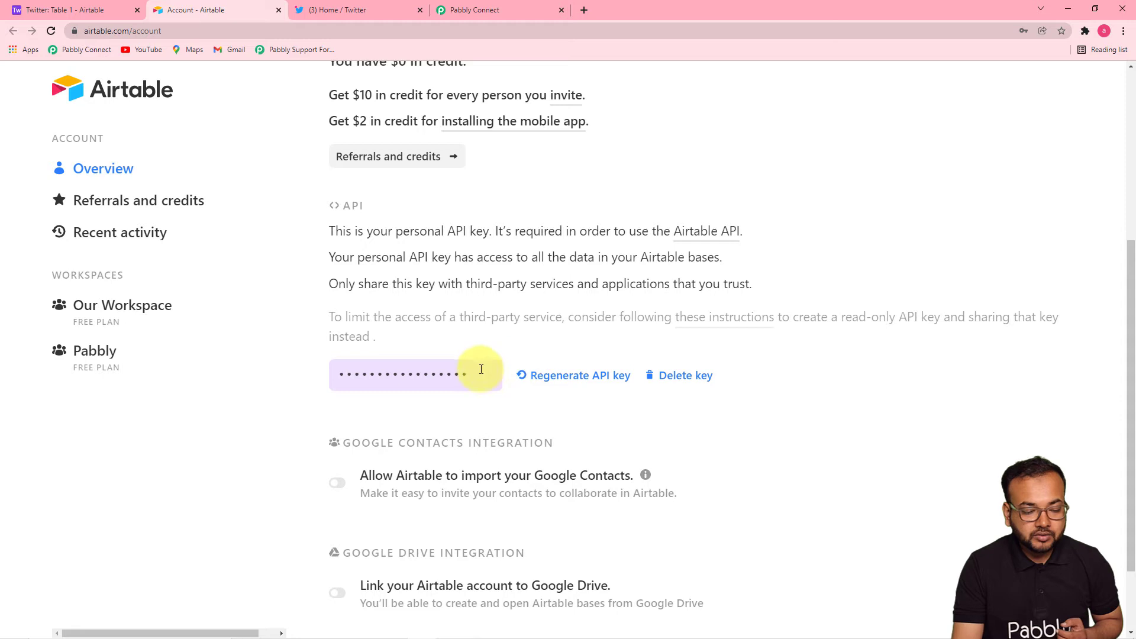
pyautogui.click(391, 373)
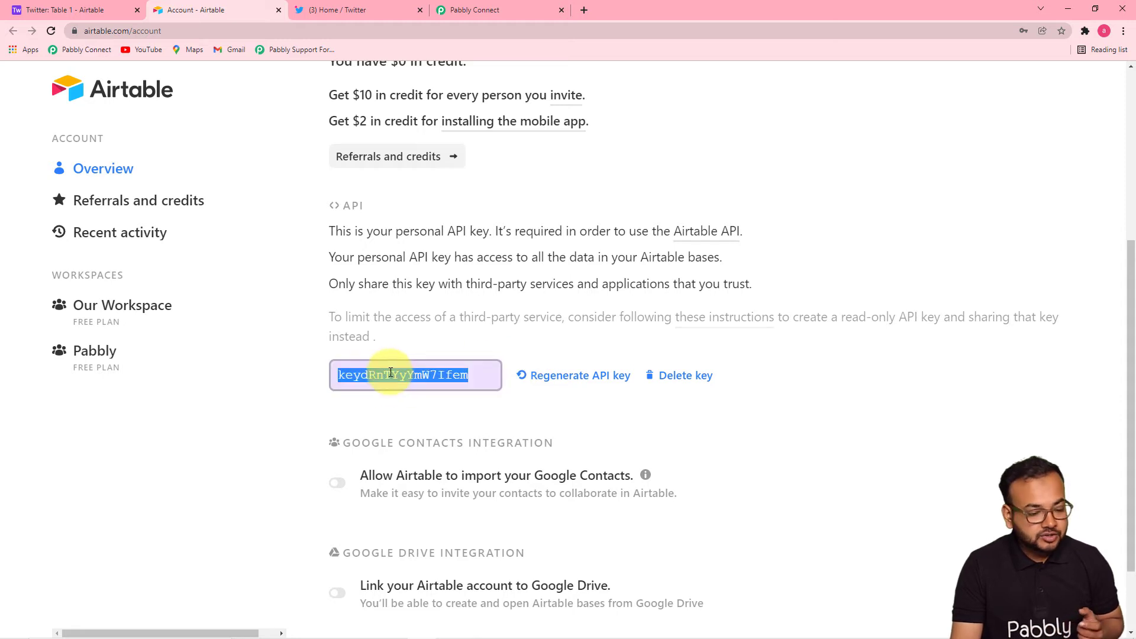
pyautogui.rightClick(391, 372)
pyautogui.click(407, 384)
# Step: Back in Pabbly Connect, paste the API key as the new Airtable connection's token and save the connection
pyautogui.click(484, 8)
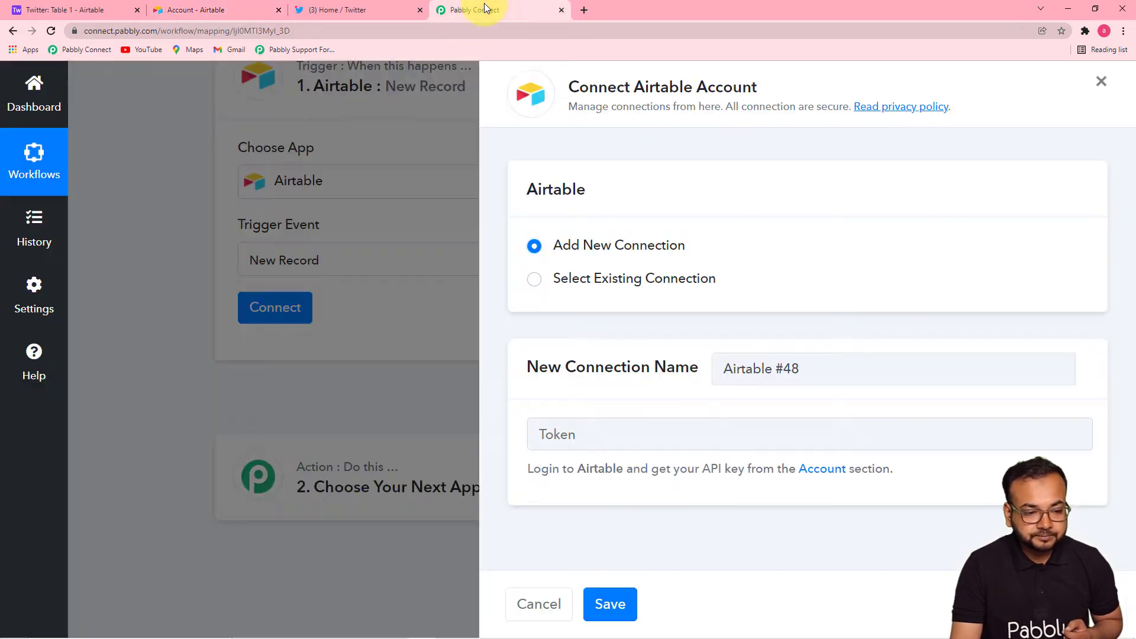
pyautogui.rightClick(583, 431)
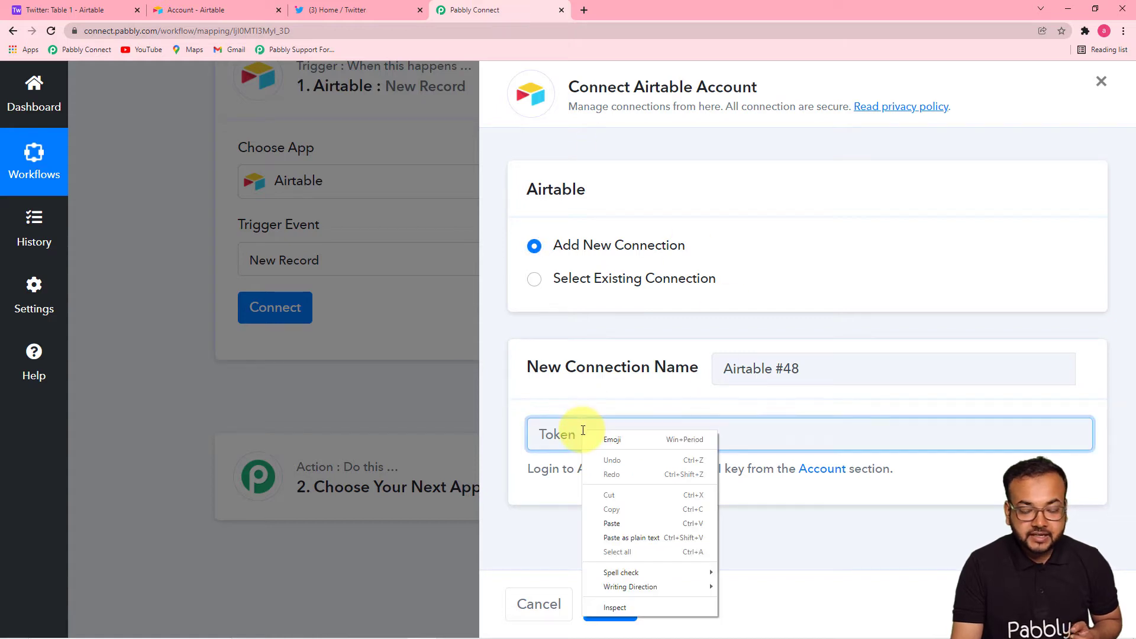
pyautogui.click(619, 523)
pyautogui.click(606, 611)
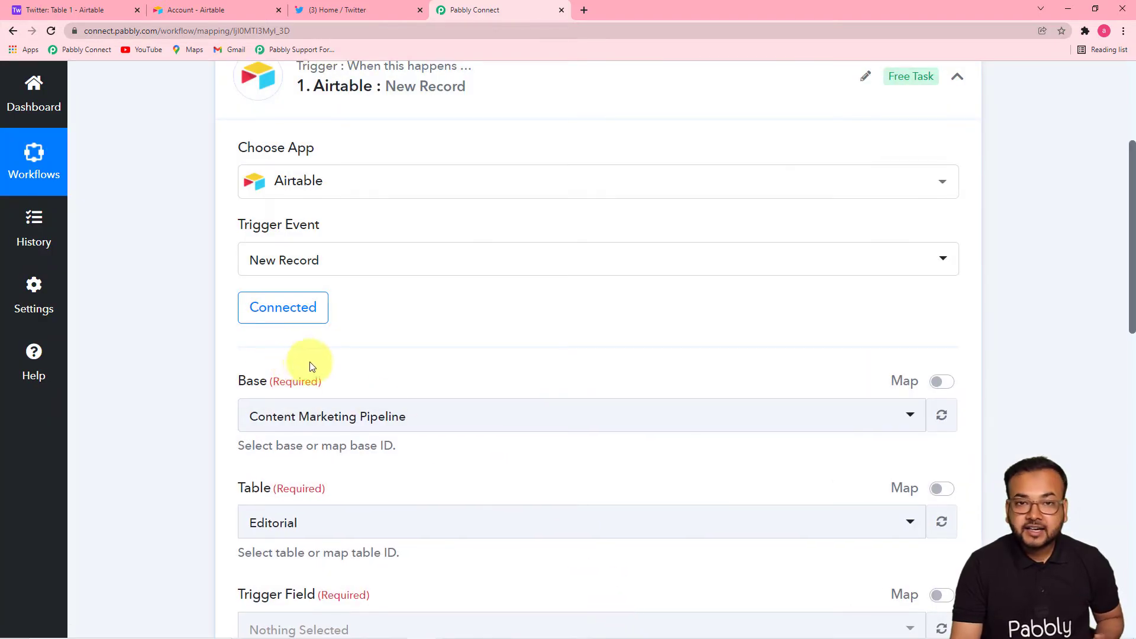
# Step: Check the base's name in Airtable and set the trigger's base to Twitter in Pabbly Connect
pyautogui.scroll(-2, 173, 357)
pyautogui.scroll(-4, 172, 354)
pyautogui.scroll(1, 172, 354)
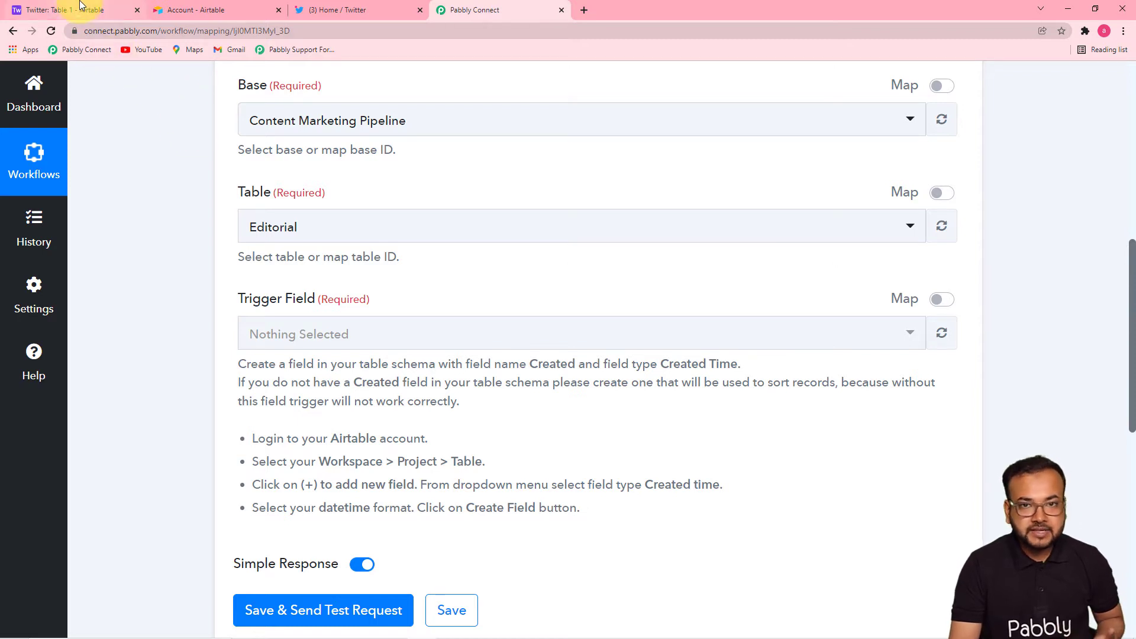
pyautogui.click(414, 125)
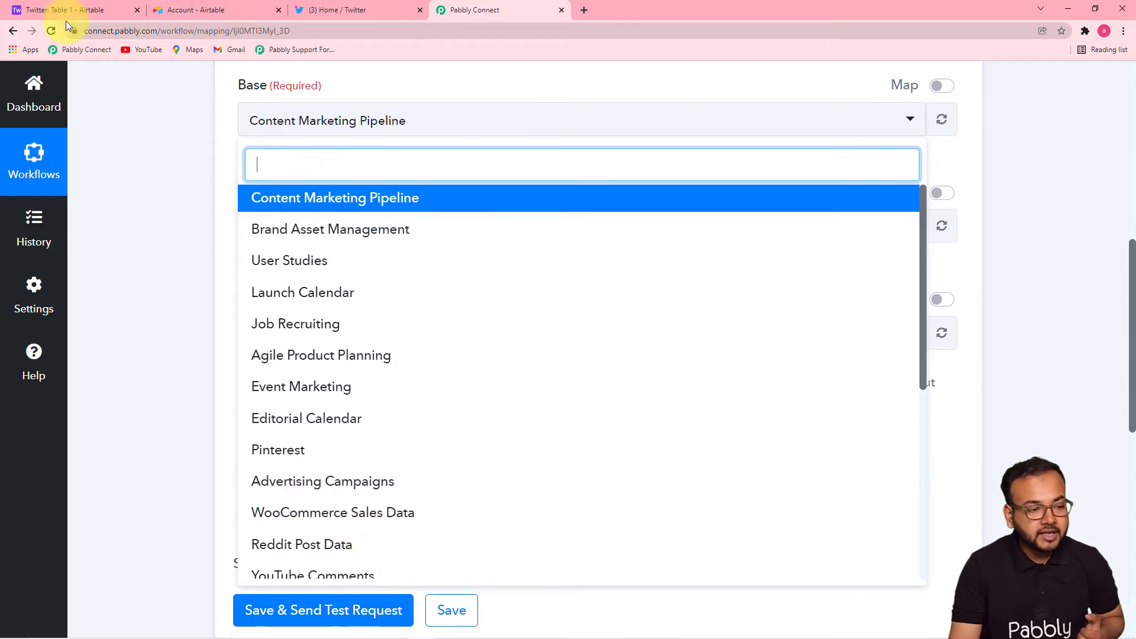
pyautogui.click(72, 7)
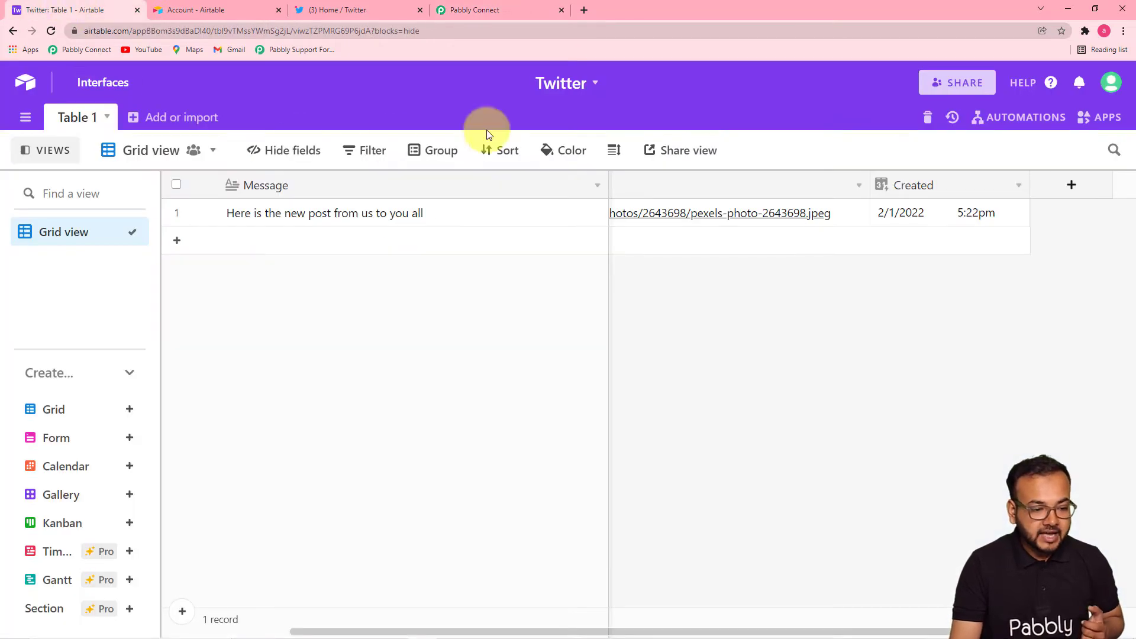
pyautogui.click(589, 94)
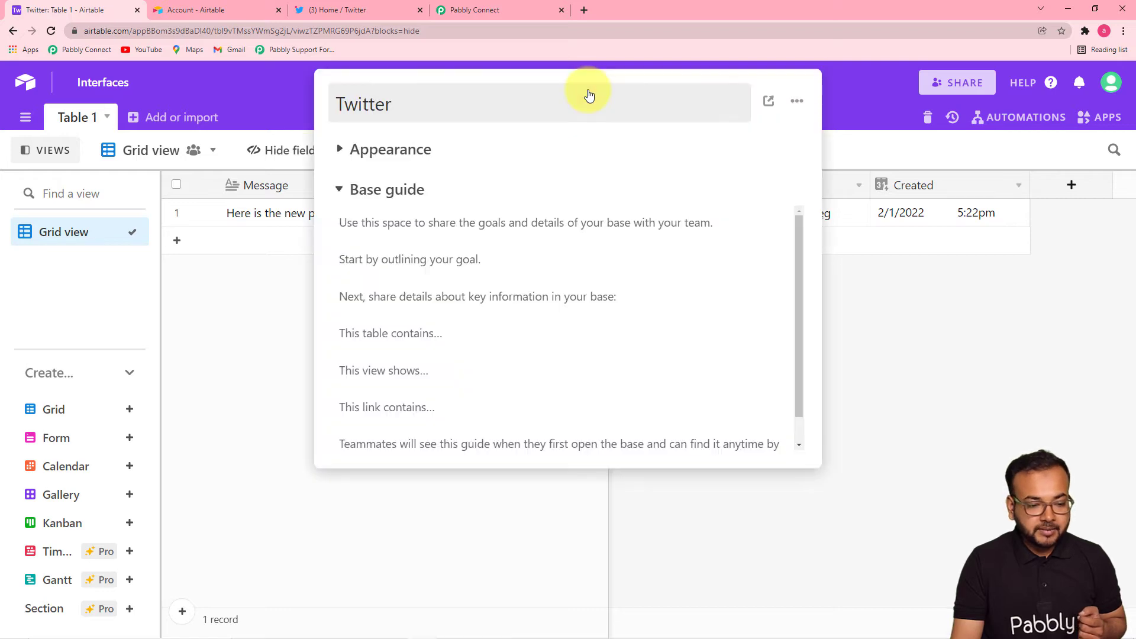
pyautogui.click(905, 271)
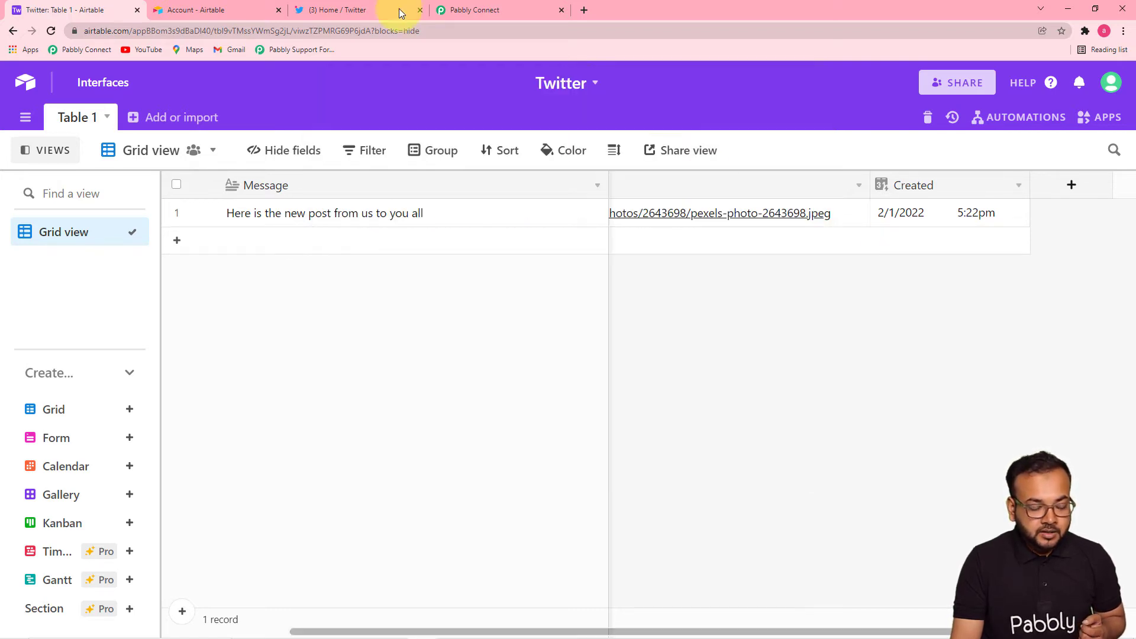
pyautogui.click(379, 10)
pyautogui.click(479, 8)
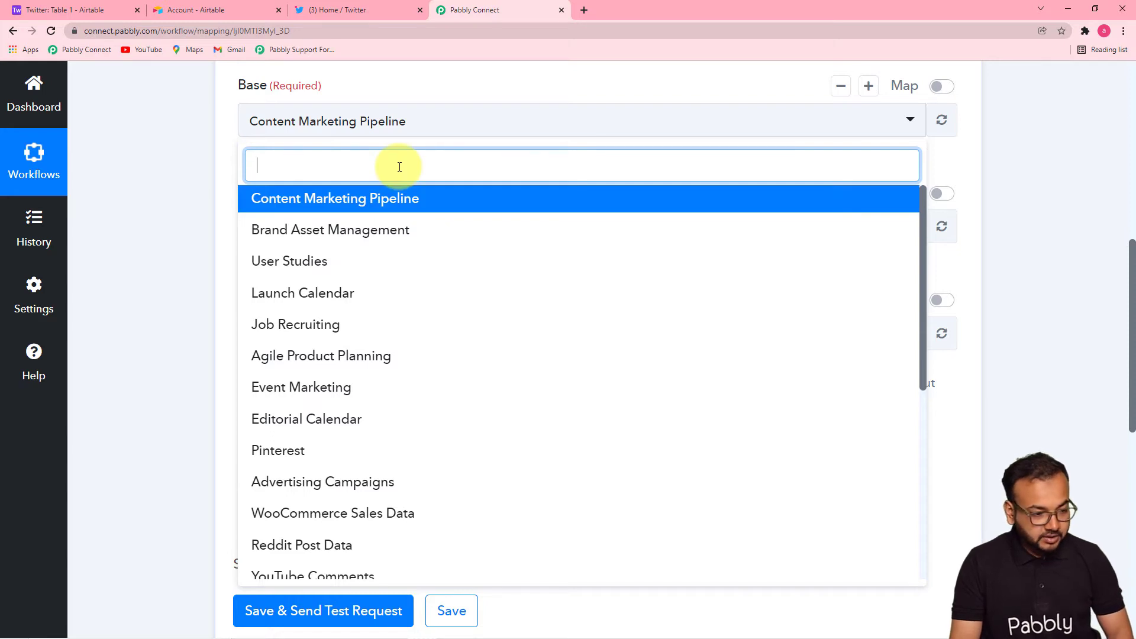
pyautogui.write('tw')
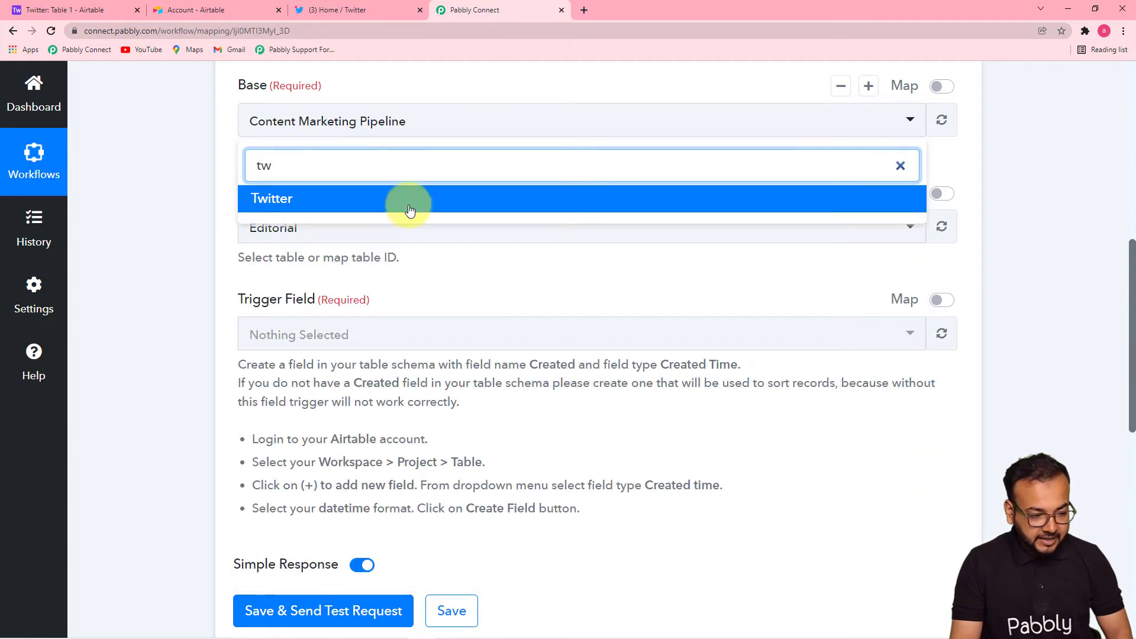
pyautogui.click(323, 209)
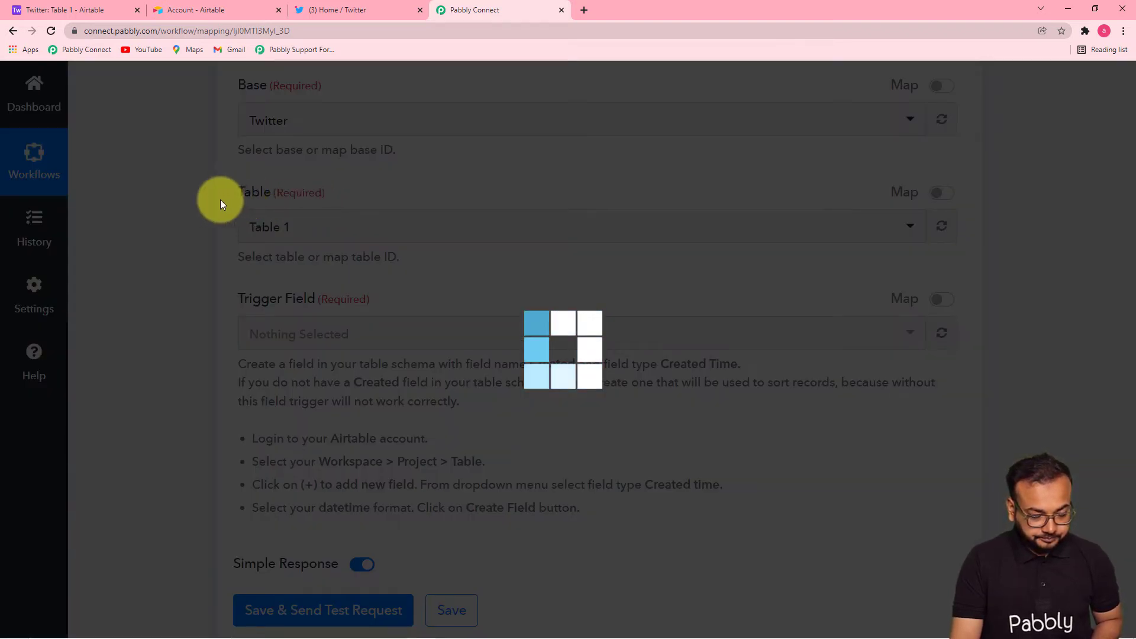
# Step: Select Table 1 as the table for the Airtable trigger
pyautogui.scroll(-2, 220, 200)
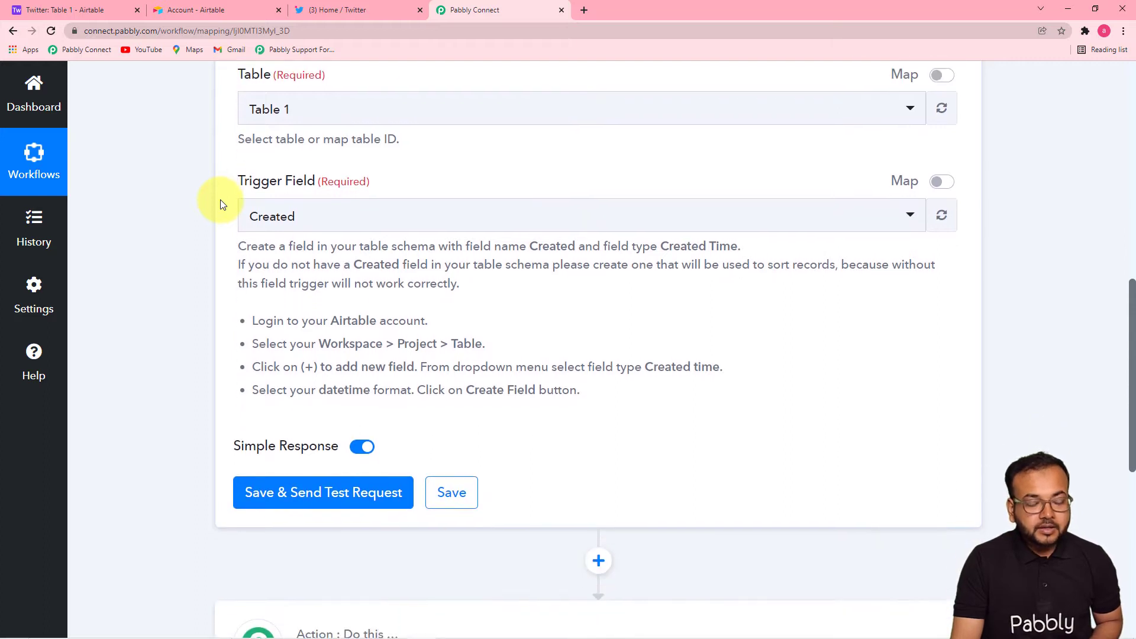
pyautogui.scroll(3, 220, 200)
pyautogui.scroll(1, 381, 296)
pyautogui.scroll(-1, 380, 296)
pyautogui.scroll(1, 354, 306)
pyautogui.click(352, 343)
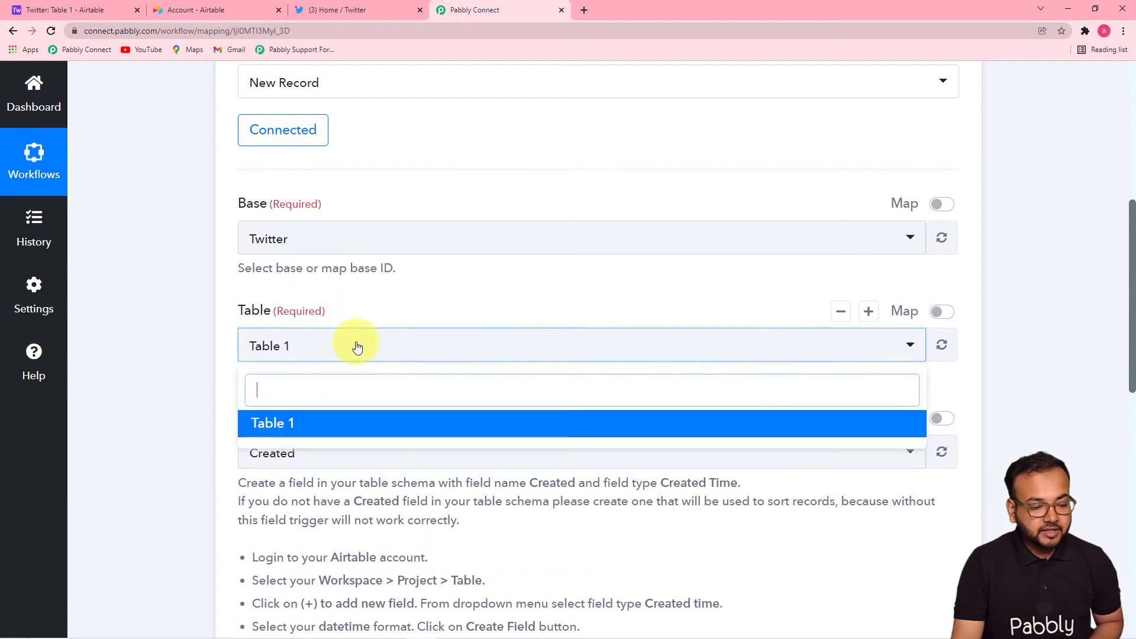
pyautogui.scroll(-3, 355, 347)
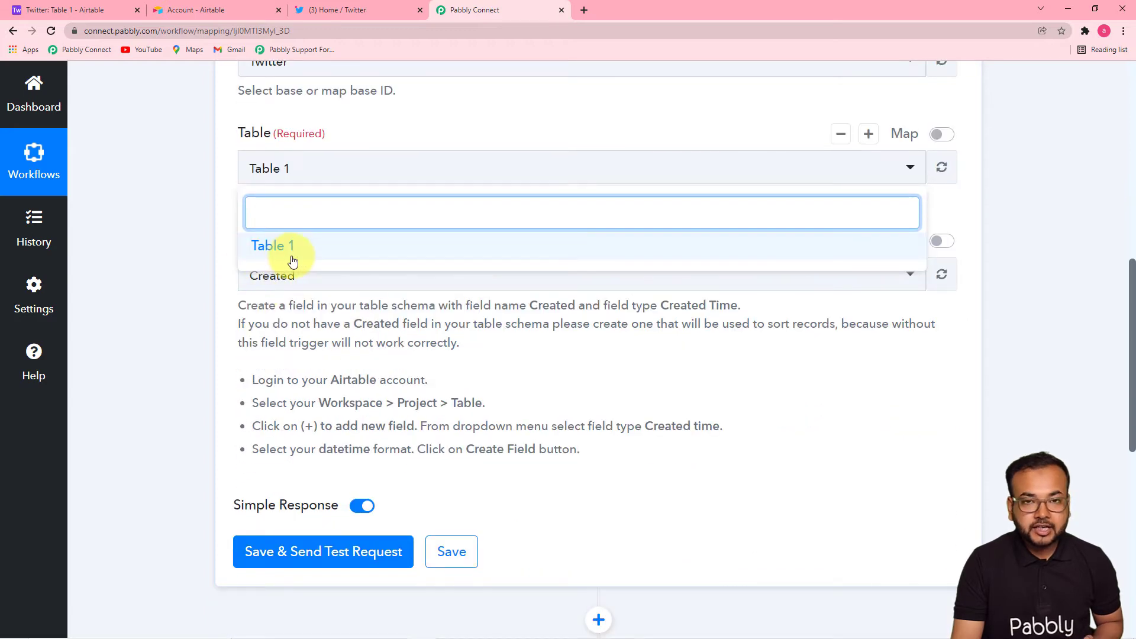
pyautogui.click(292, 261)
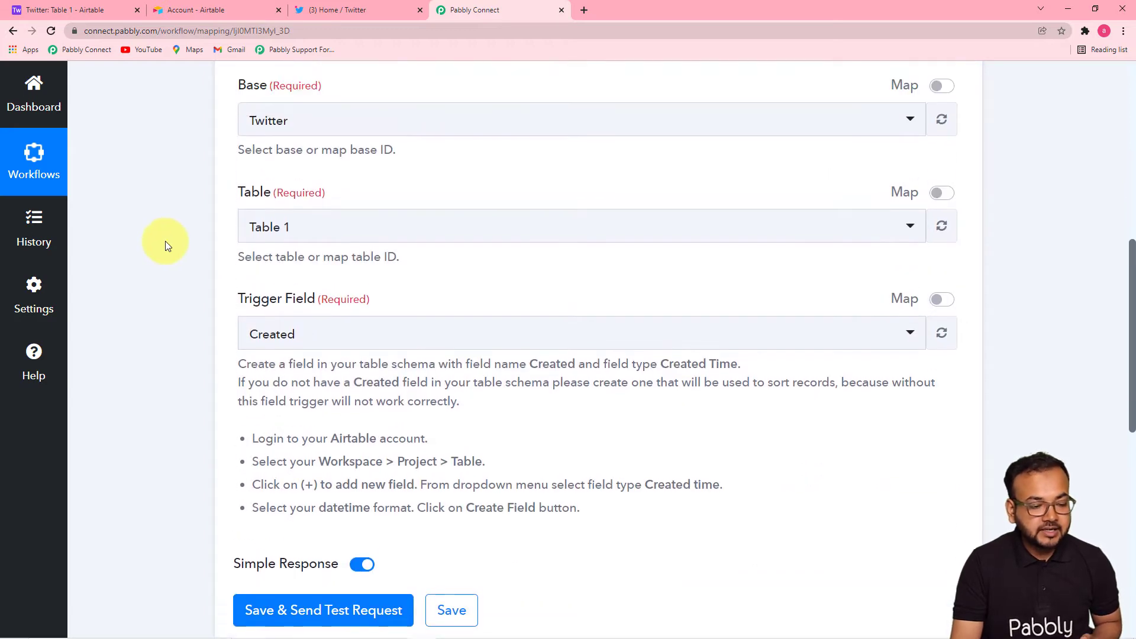
# Step: Review the trigger field instructions and switch to Table 1 of the Twitter base in Airtable
pyautogui.scroll(-5, 272, 296)
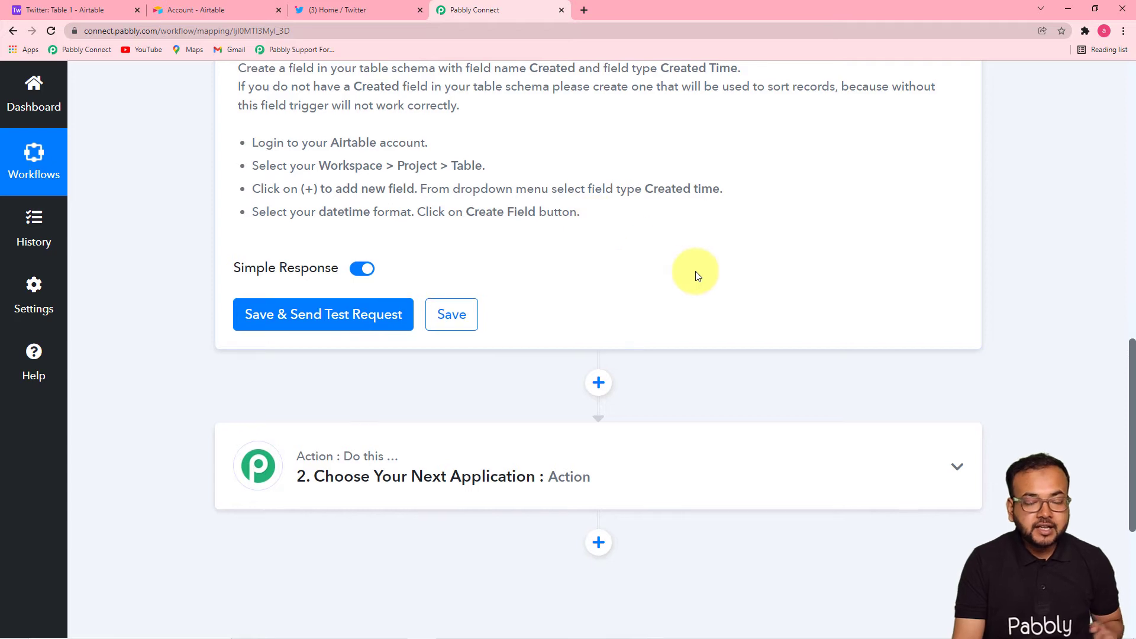
pyautogui.scroll(2, 695, 273)
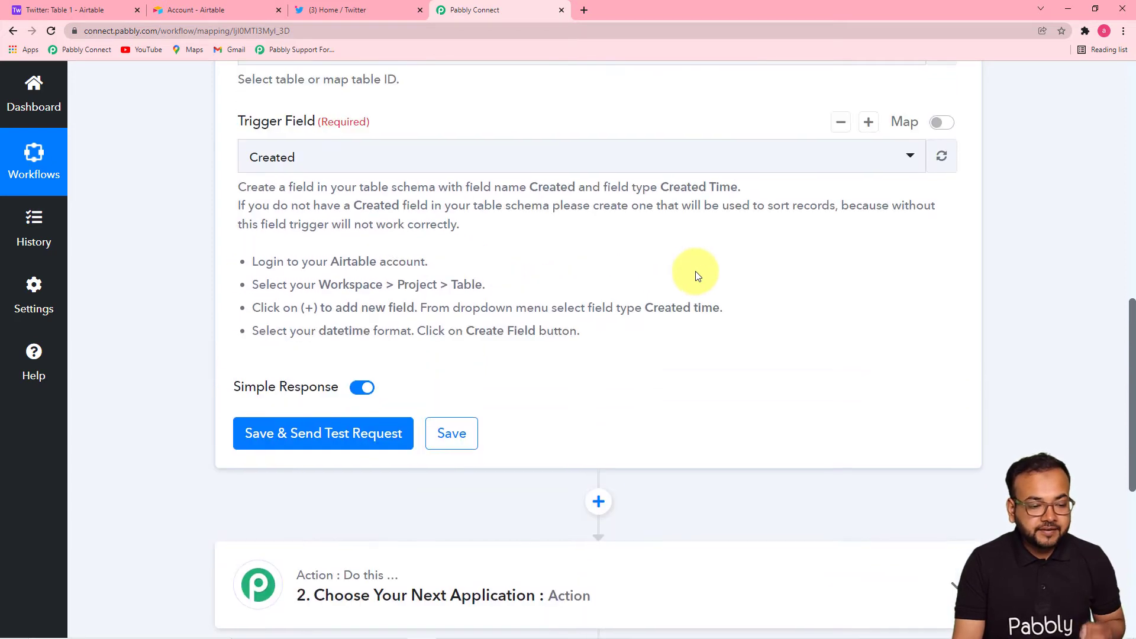
pyautogui.click(205, 11)
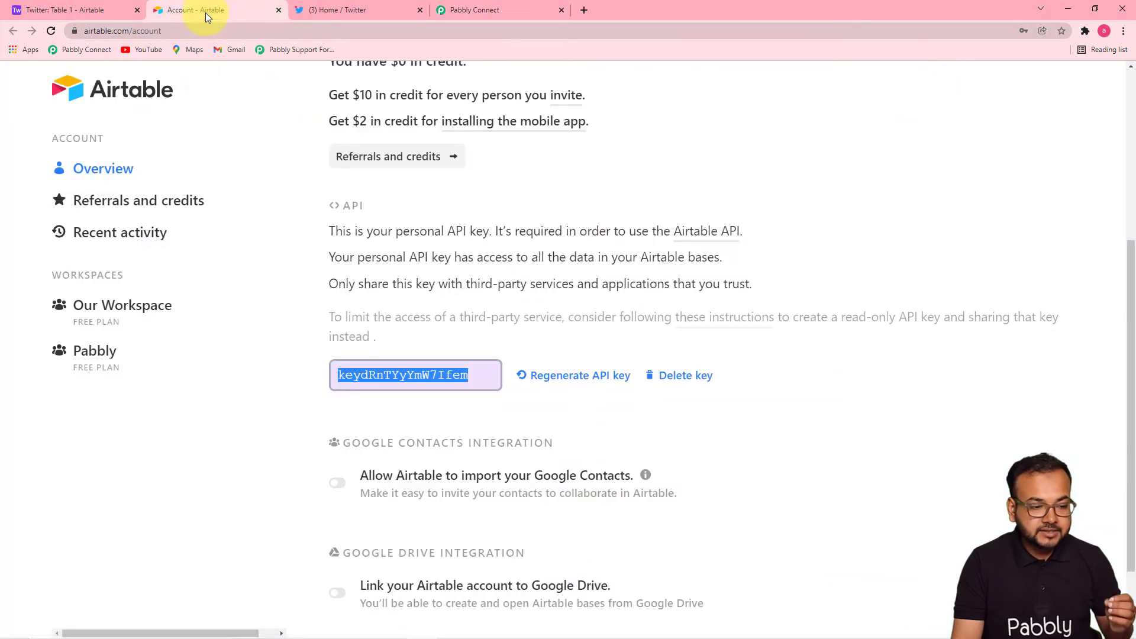
pyautogui.click(118, 12)
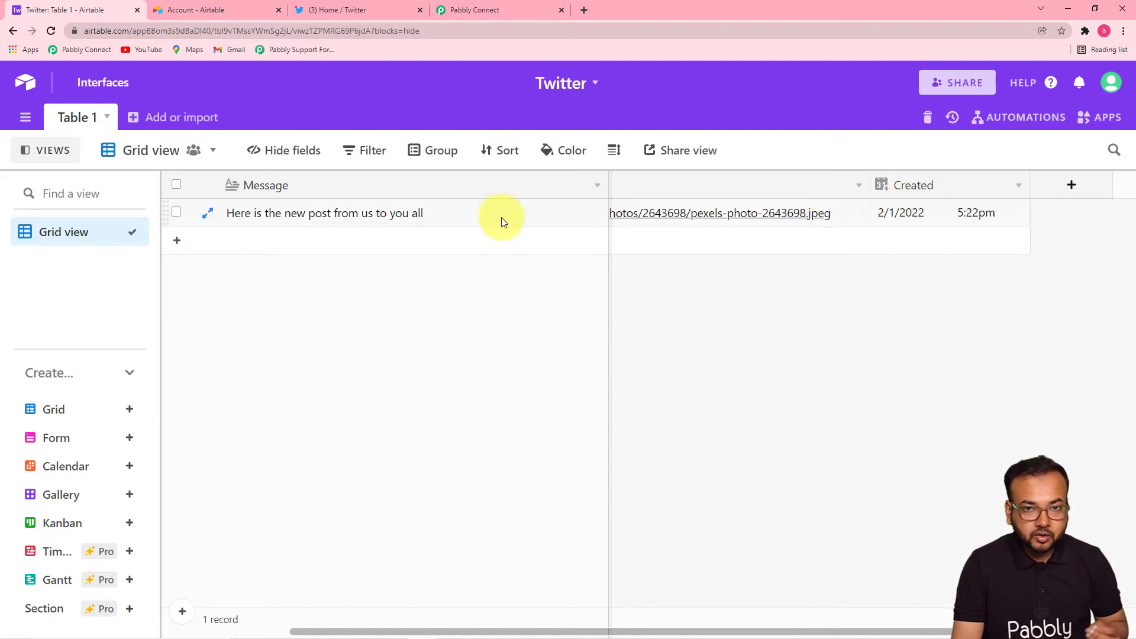
# Step: Configure the Created field in Airtable with the Created time type and Local date format, and save the field settings
pyautogui.click(1017, 188)
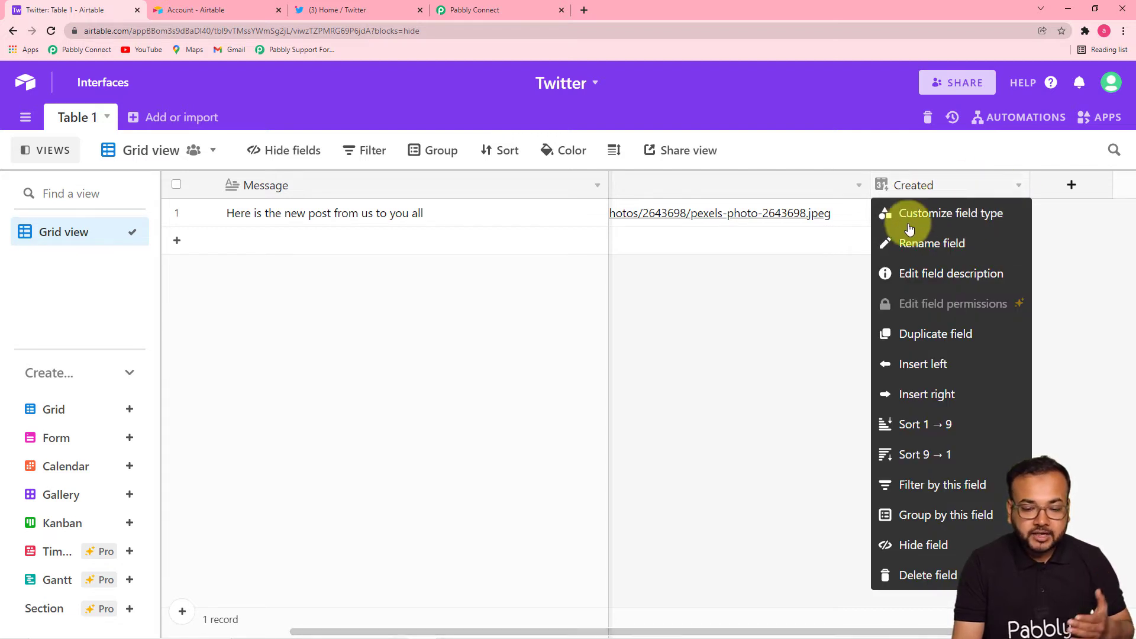
pyautogui.click(941, 214)
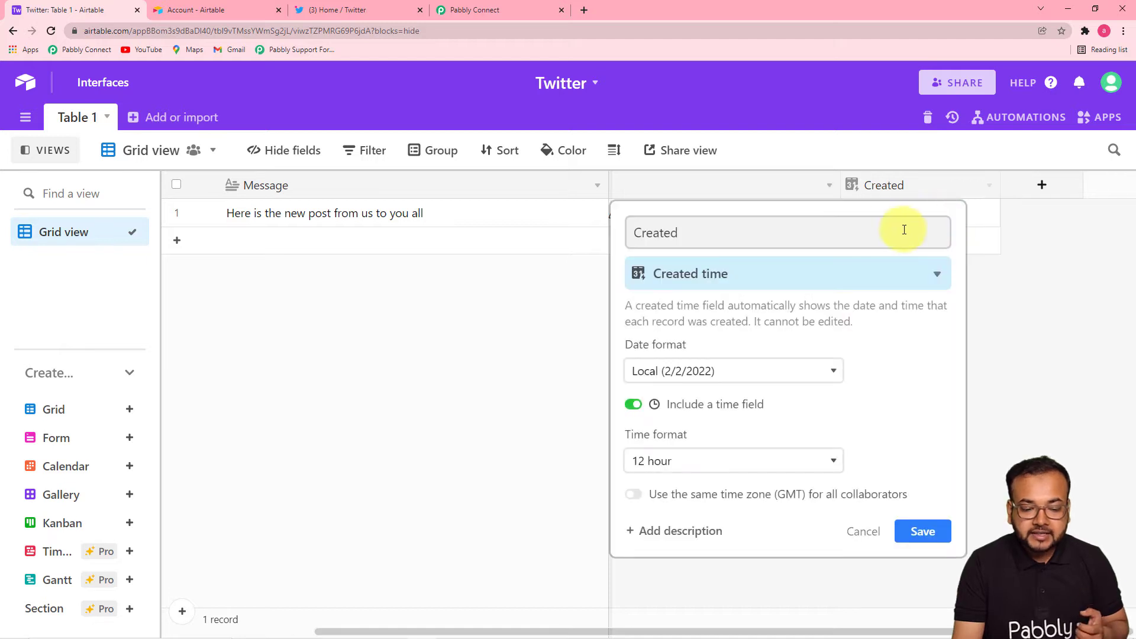
pyautogui.click(697, 233)
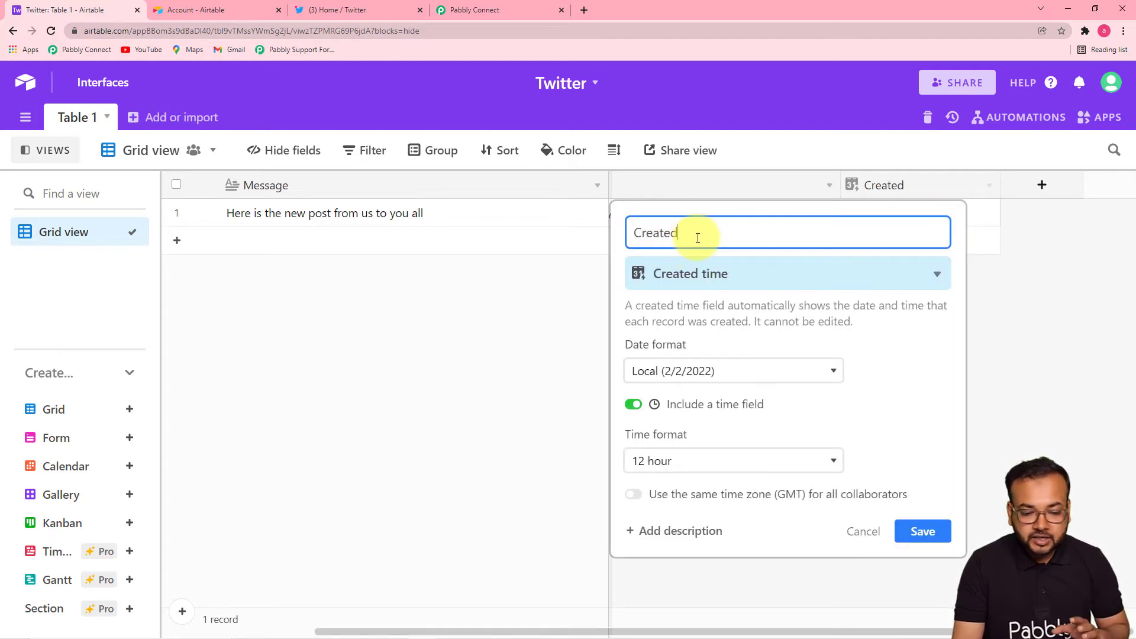
pyautogui.click(779, 283)
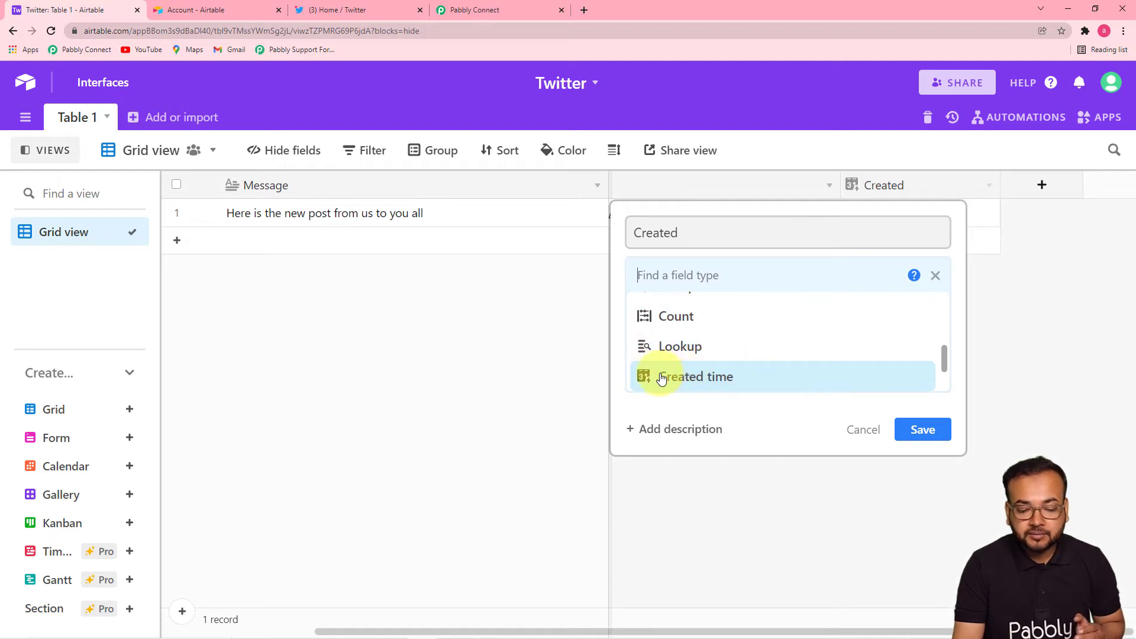
pyautogui.click(708, 385)
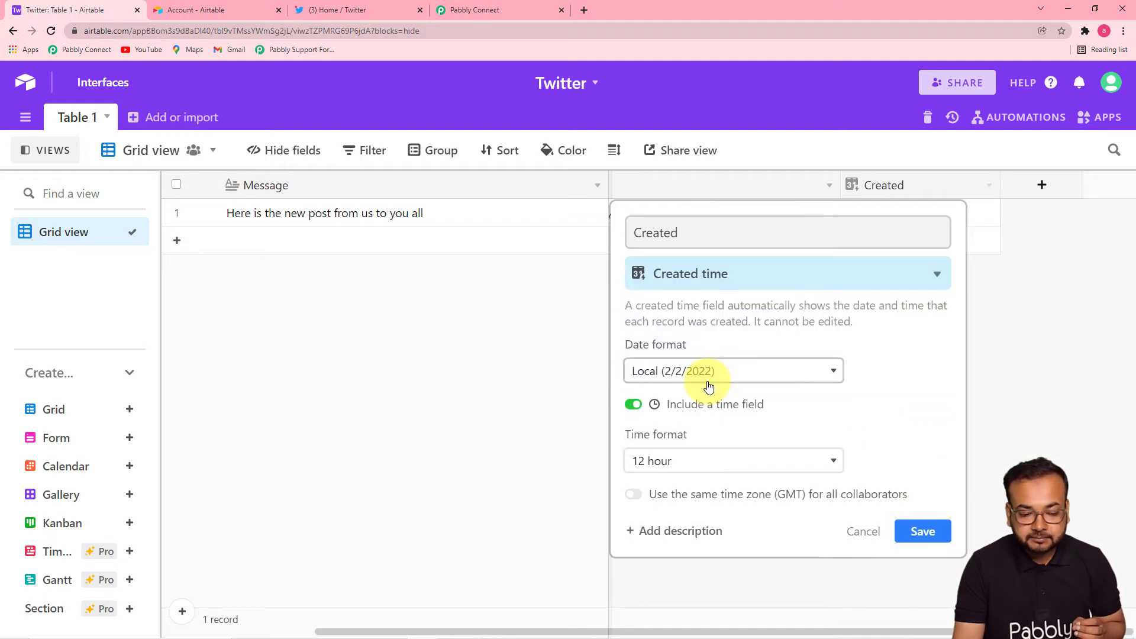
pyautogui.click(797, 376)
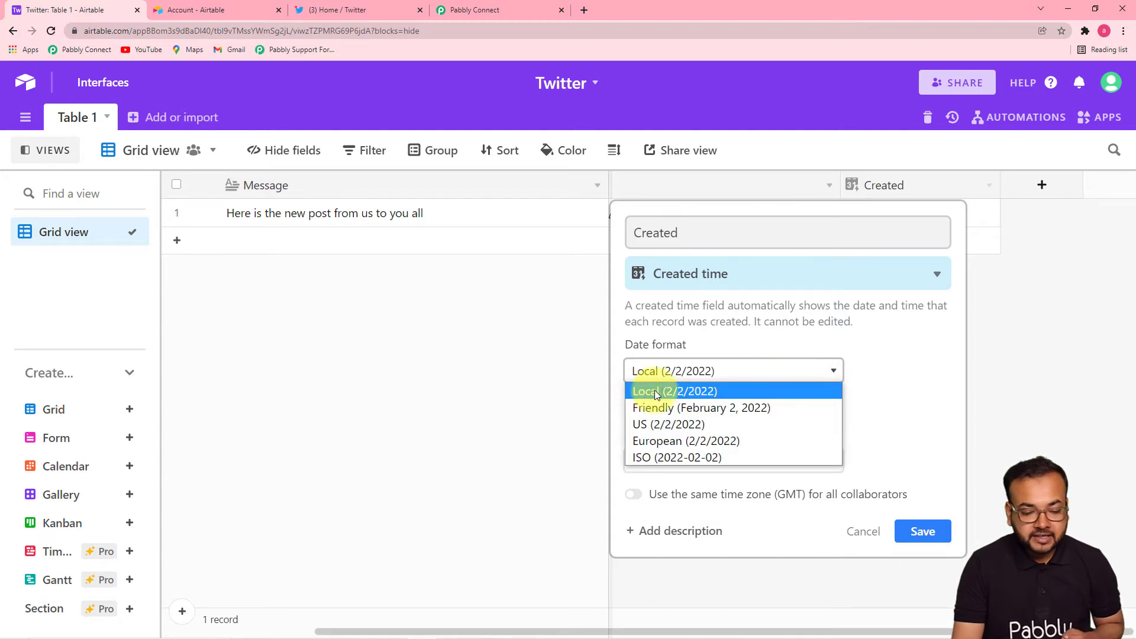
pyautogui.click(712, 392)
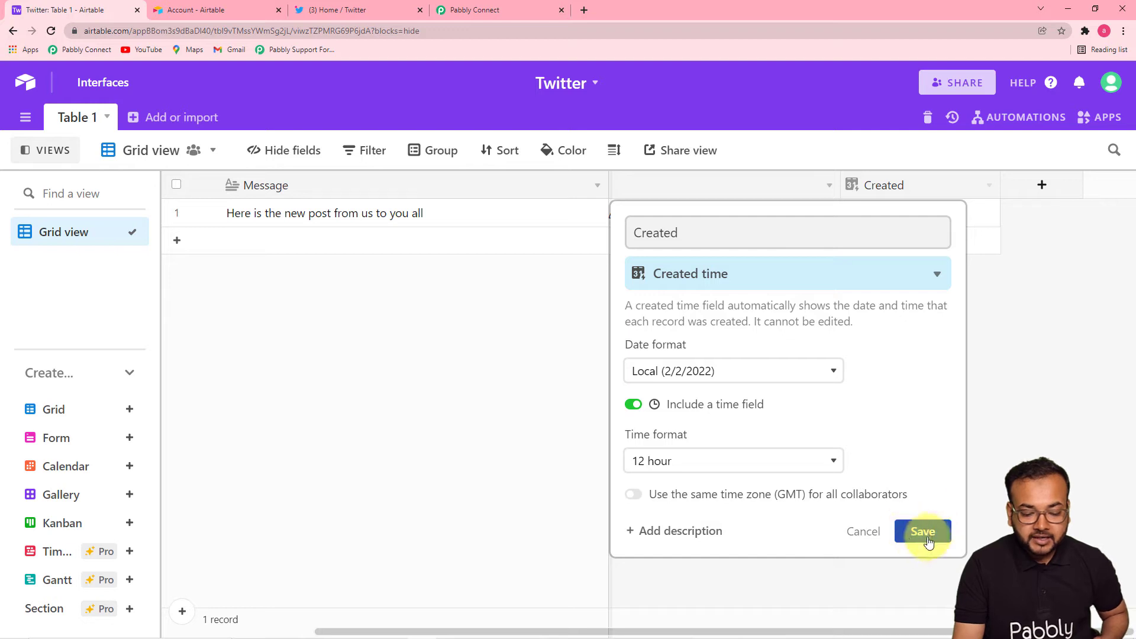
pyautogui.click(911, 530)
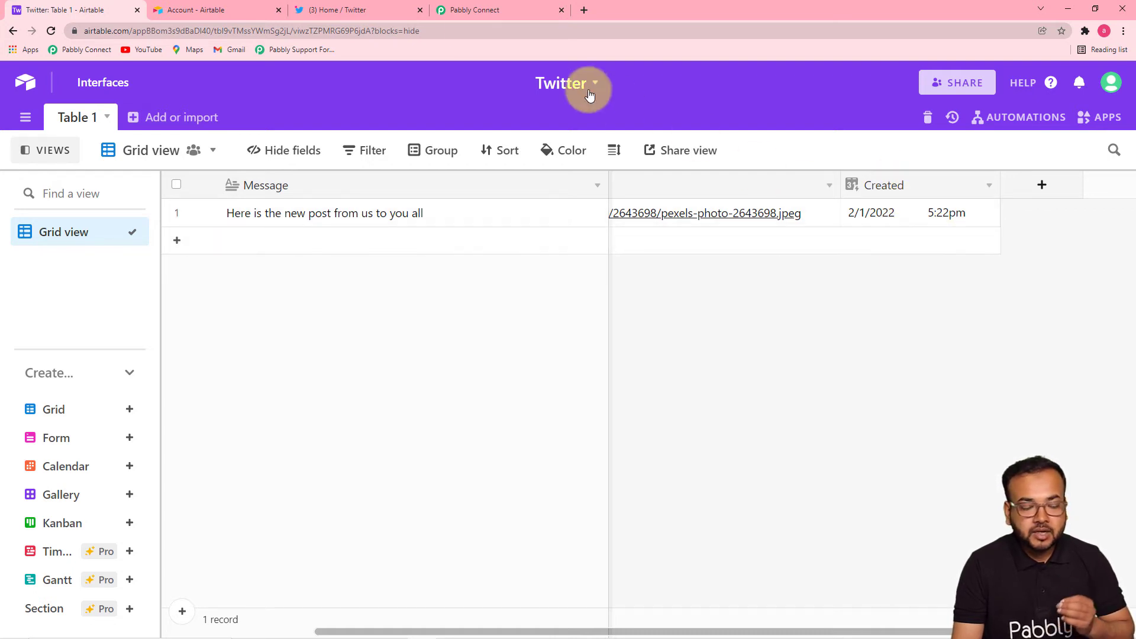
# Step: Return to Pabbly Connect and select Created as the trigger field for the Airtable trigger
pyautogui.click(467, 10)
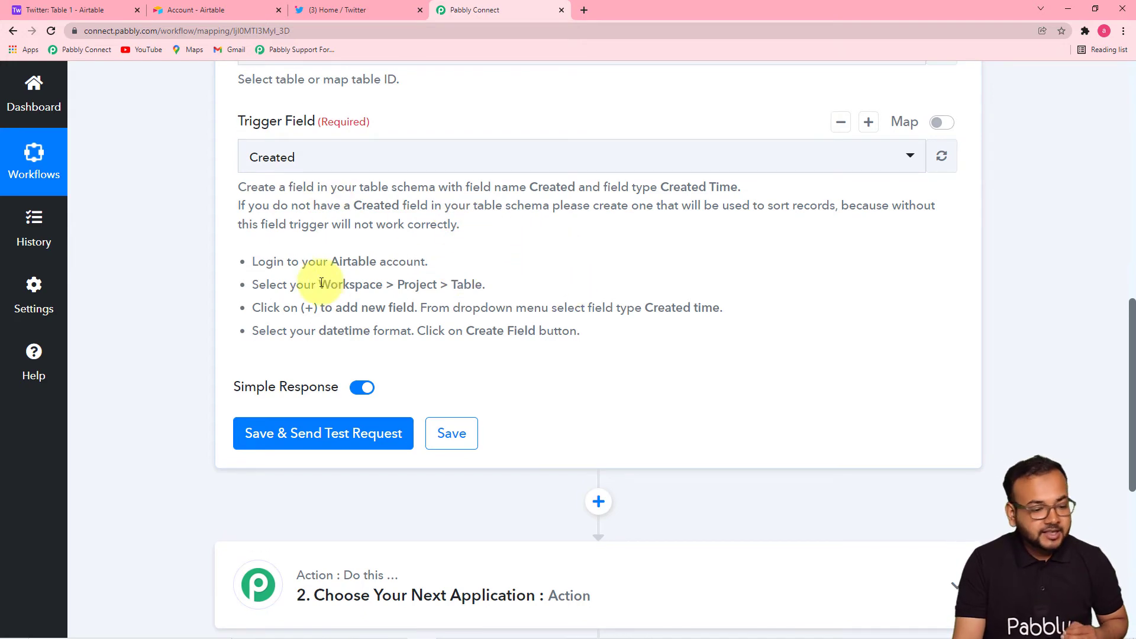
pyautogui.scroll(3, 331, 278)
pyautogui.scroll(1, 102, 298)
pyautogui.scroll(-1, 107, 300)
pyautogui.scroll(1, 304, 299)
pyautogui.scroll(-3, 418, 368)
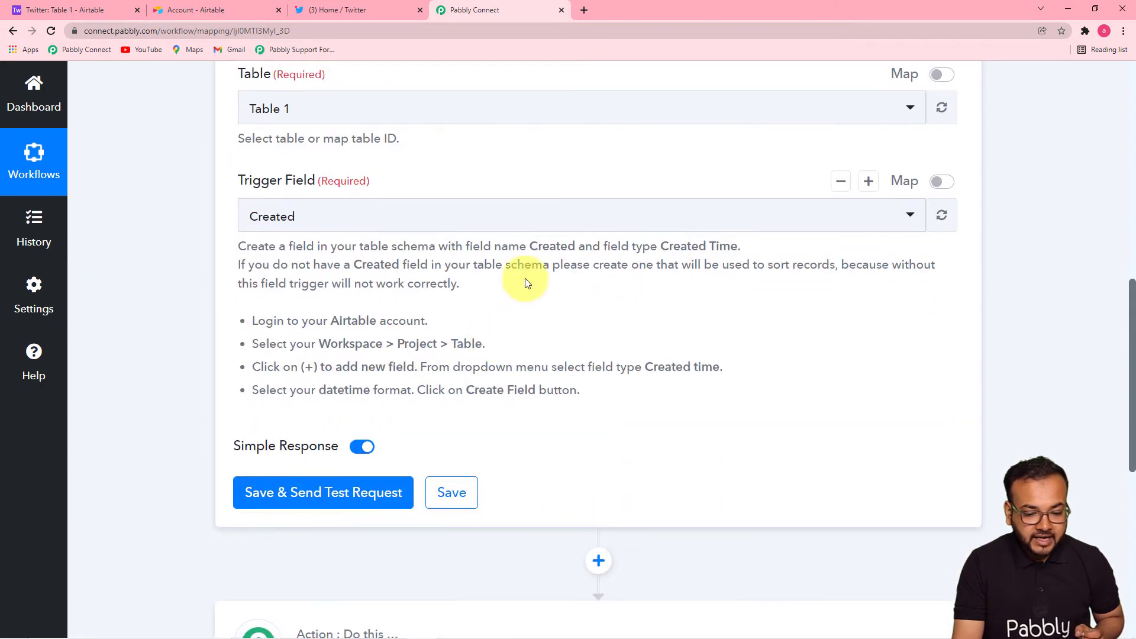
pyautogui.click(360, 219)
pyautogui.click(279, 300)
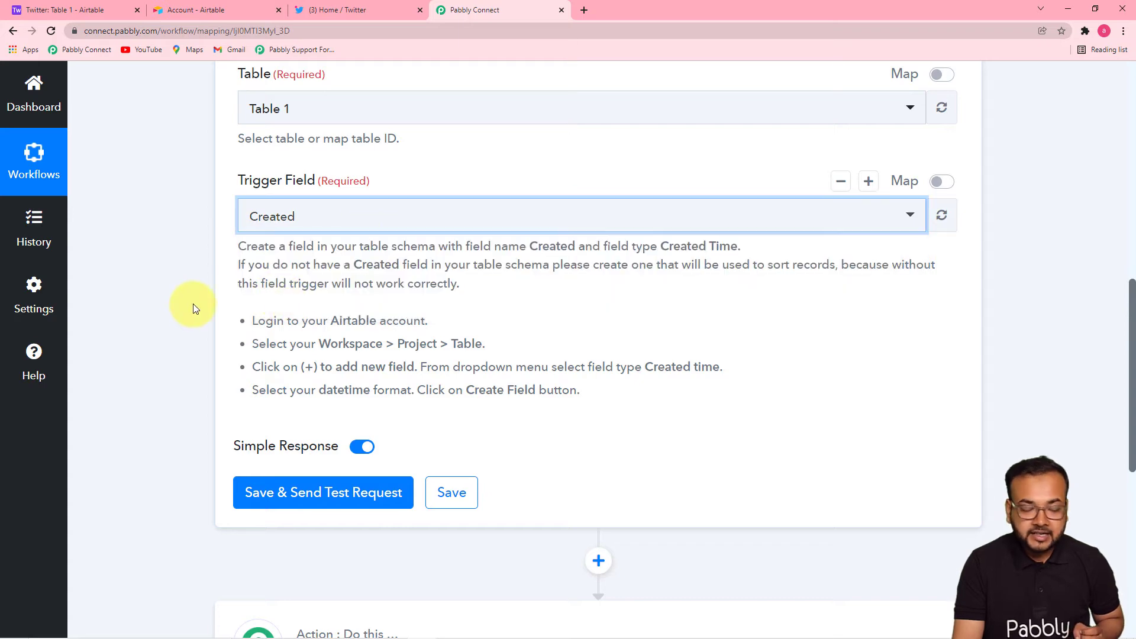
# Step: Save the Airtable trigger, send a test request, and enlarge the Fields Link value in the response to show the full URL
pyautogui.scroll(-2, 225, 366)
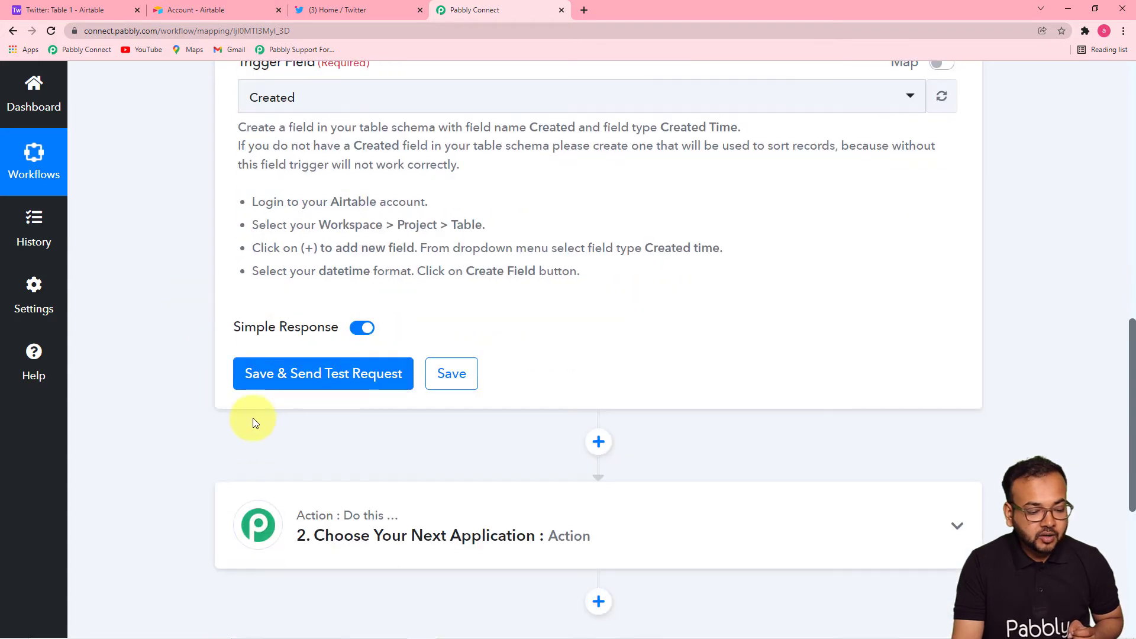
pyautogui.click(362, 391)
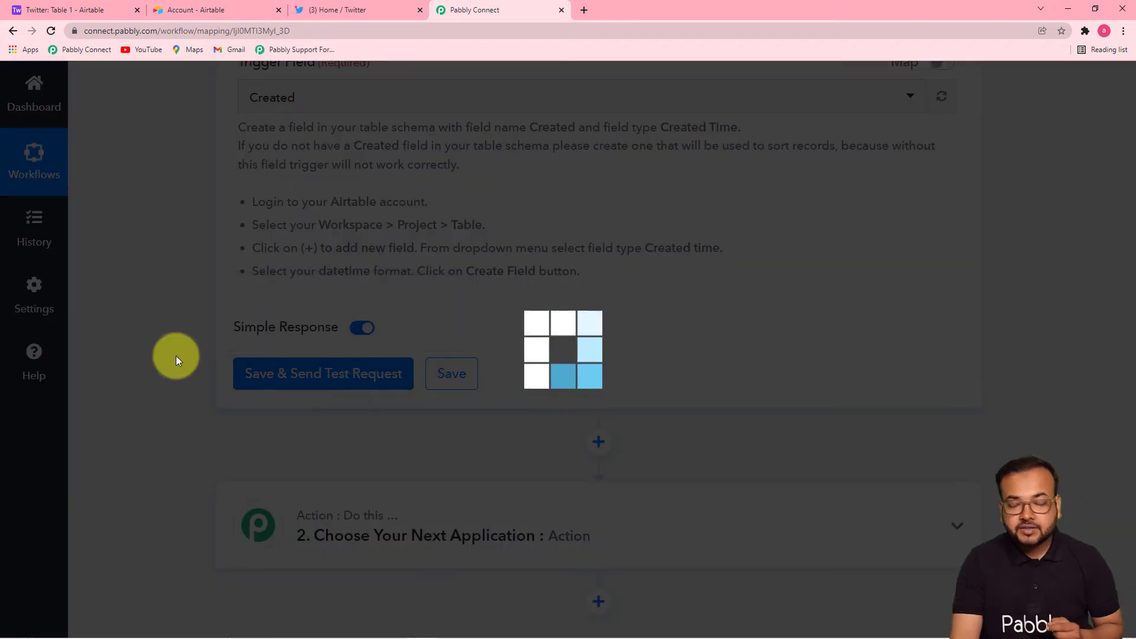
pyautogui.scroll(-3, 176, 356)
pyautogui.scroll(-1, 176, 356)
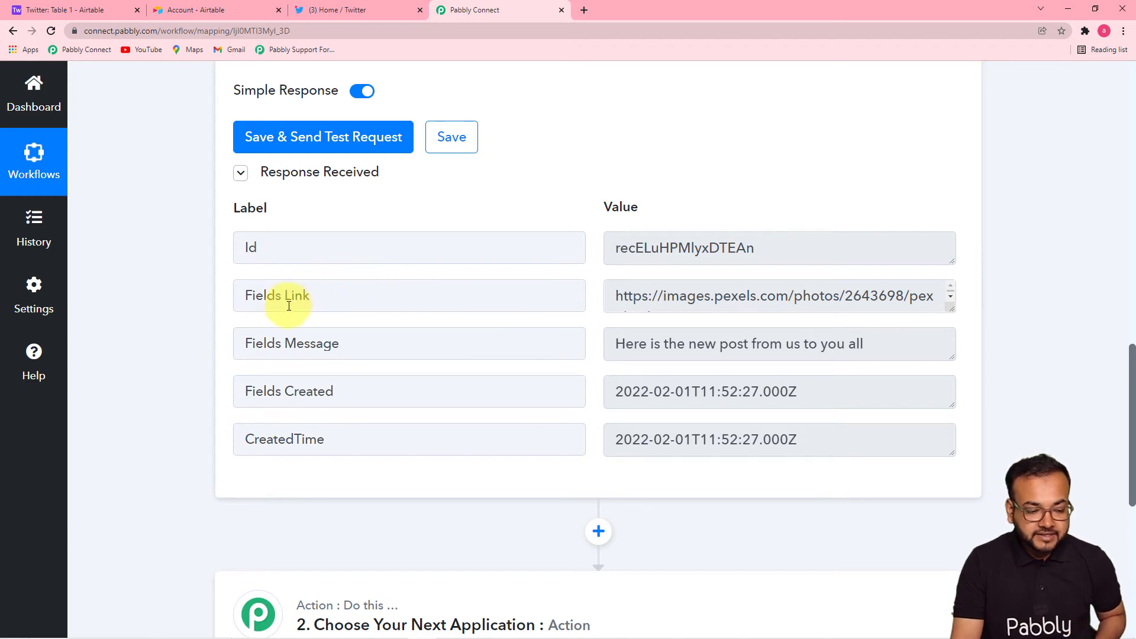
pyautogui.moveTo(950, 310); pyautogui.dragTo(955, 371)
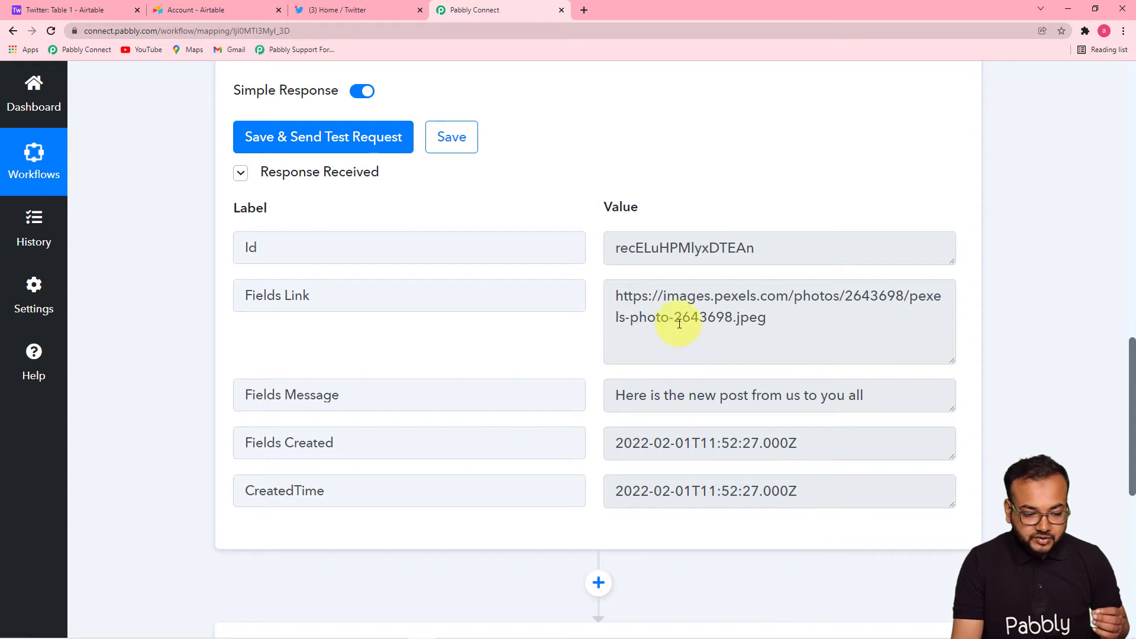
# Step: Switch to the Twitter base in Airtable and open the image link of the first record
pyautogui.click(212, 9)
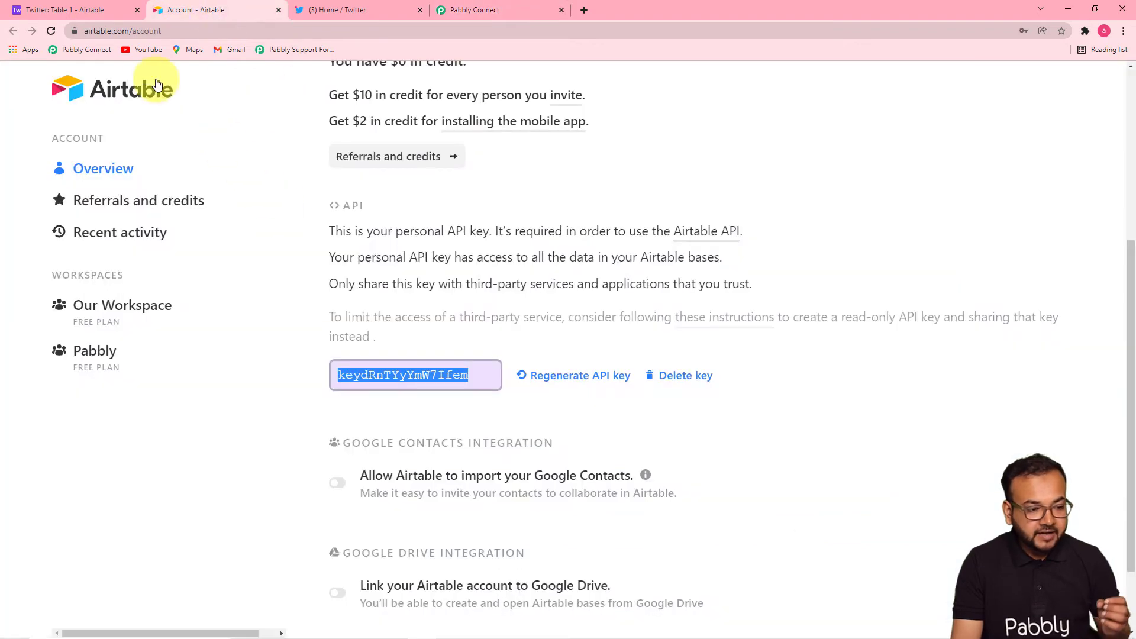
pyautogui.click(103, 4)
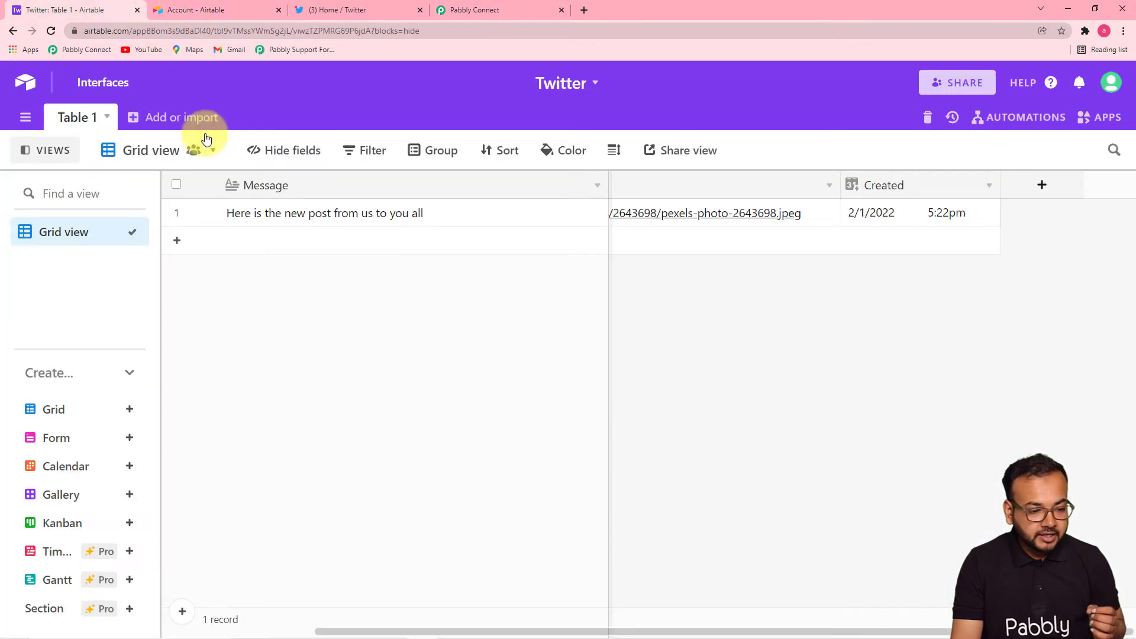
pyautogui.click(652, 217)
pyautogui.click(653, 217)
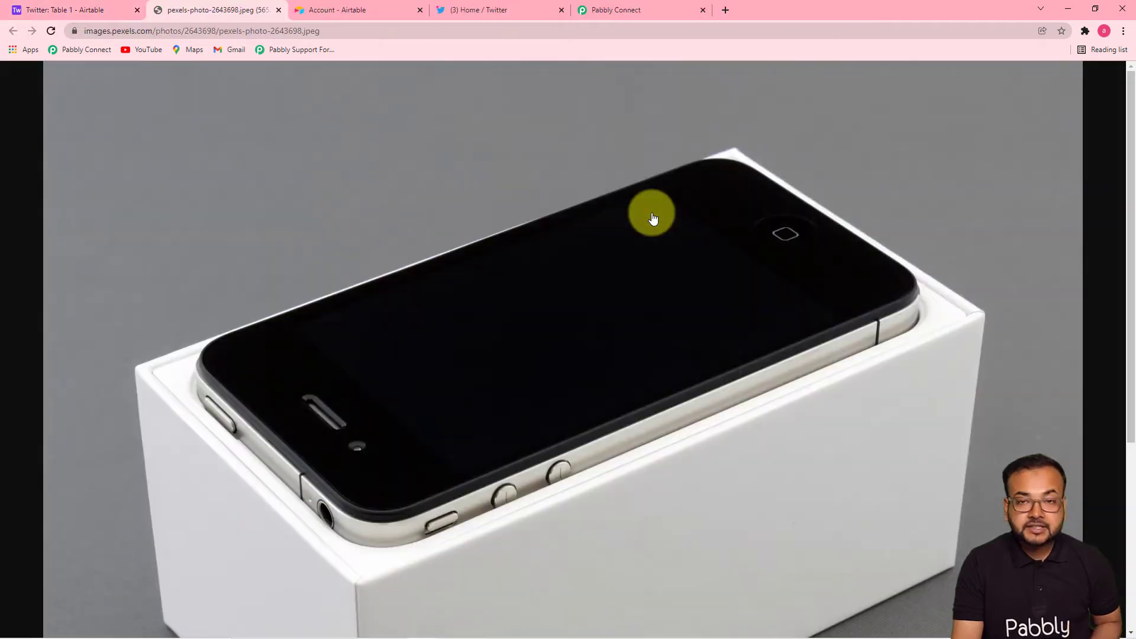
# Step: Go back to Pabbly Connect and open the Fields Link URL from the trigger response to check the image
pyautogui.click(628, 9)
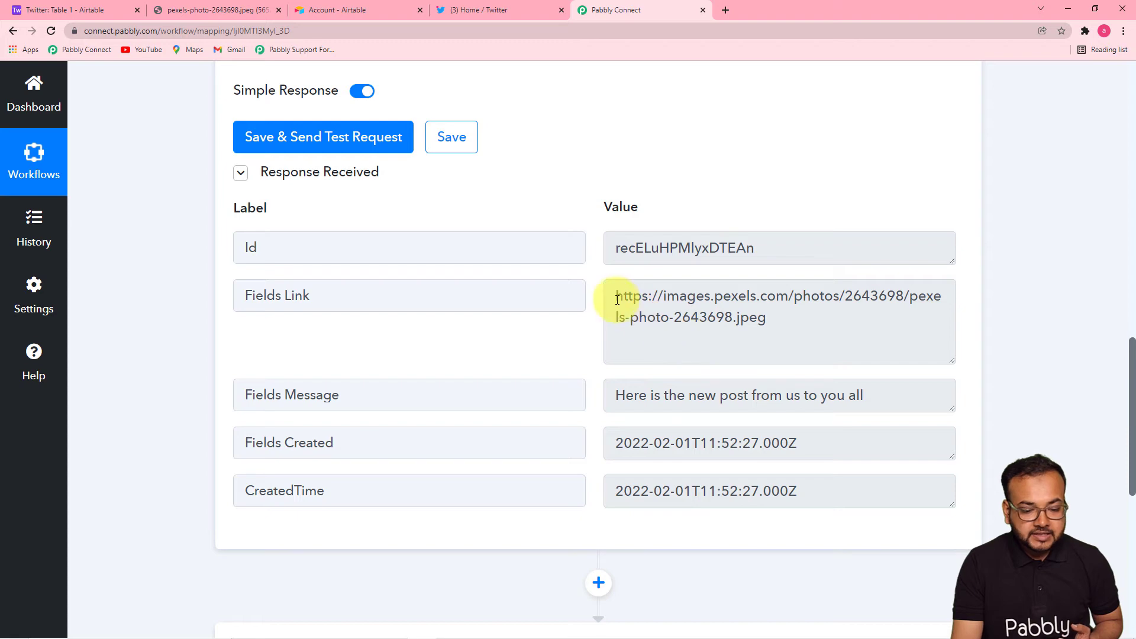
pyautogui.moveTo(617, 295); pyautogui.dragTo(772, 317)
pyautogui.rightClick(723, 320)
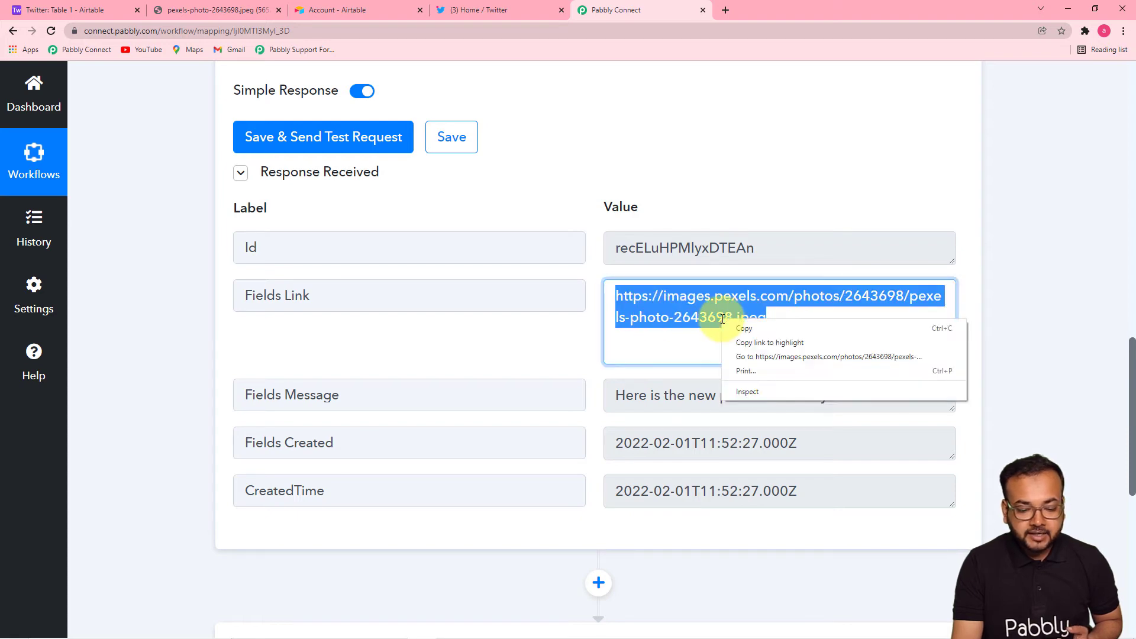
pyautogui.click(747, 356)
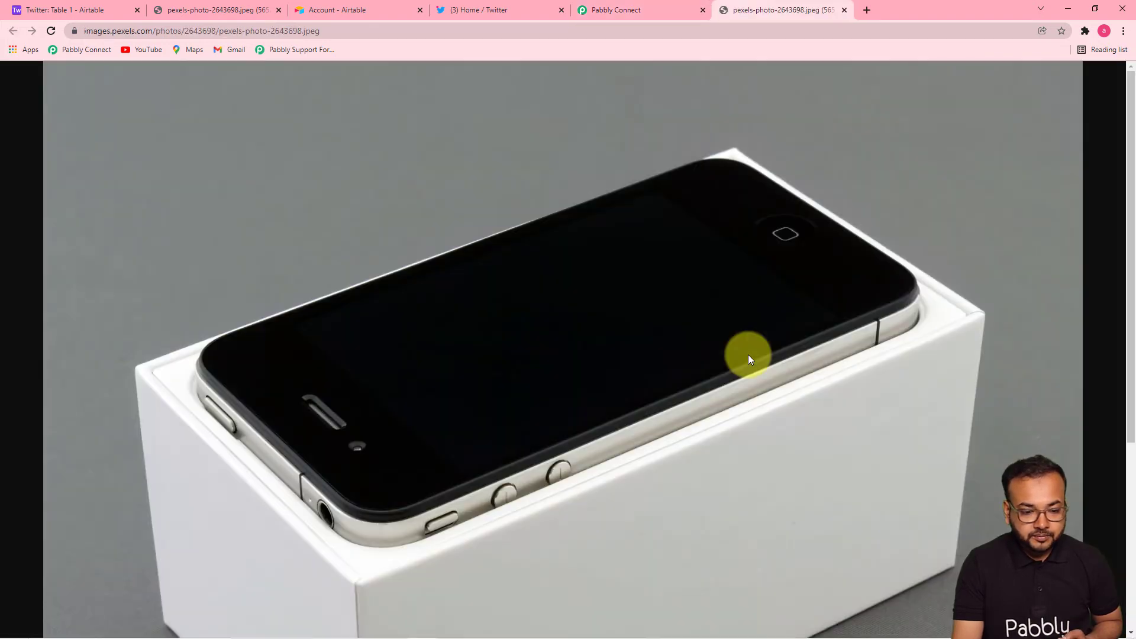
# Step: Return to Pabbly Connect and choose Twitter as the app for the workflow's second step
pyautogui.click(619, 10)
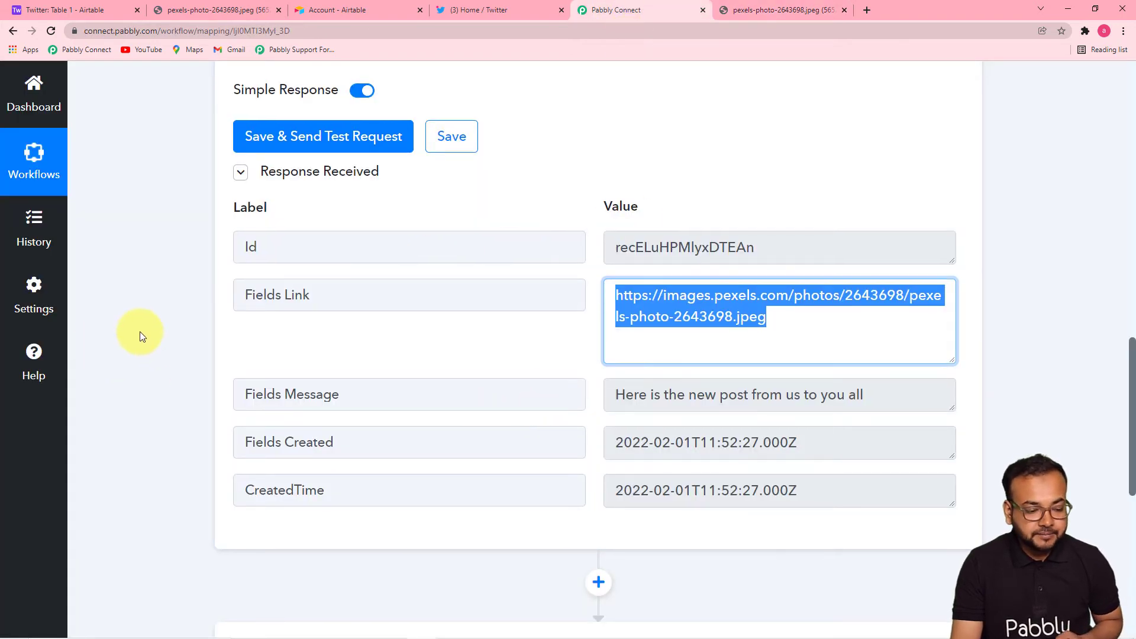
pyautogui.scroll(-4, 140, 331)
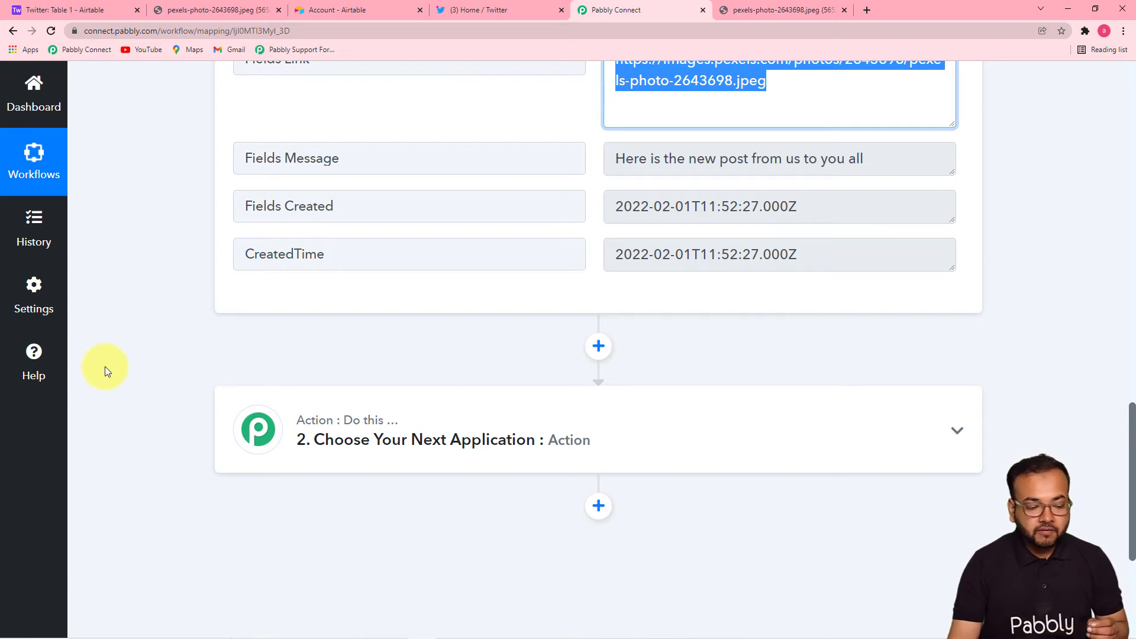
pyautogui.scroll(-4, 127, 338)
pyautogui.click(442, 213)
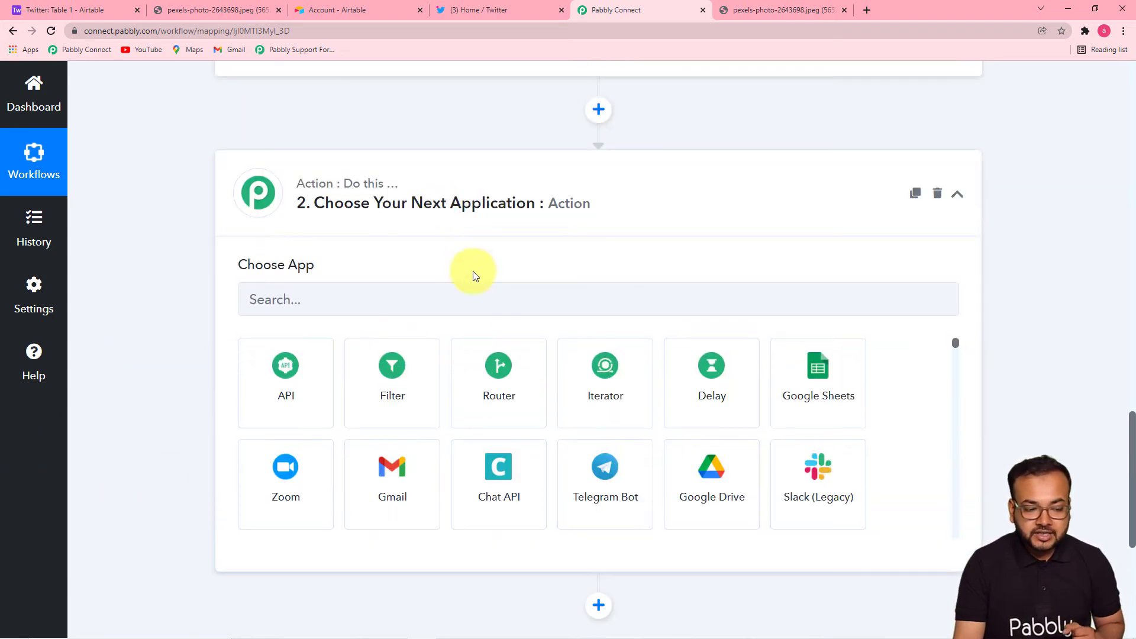
pyautogui.scroll(-1, 461, 296)
pyautogui.click(316, 234)
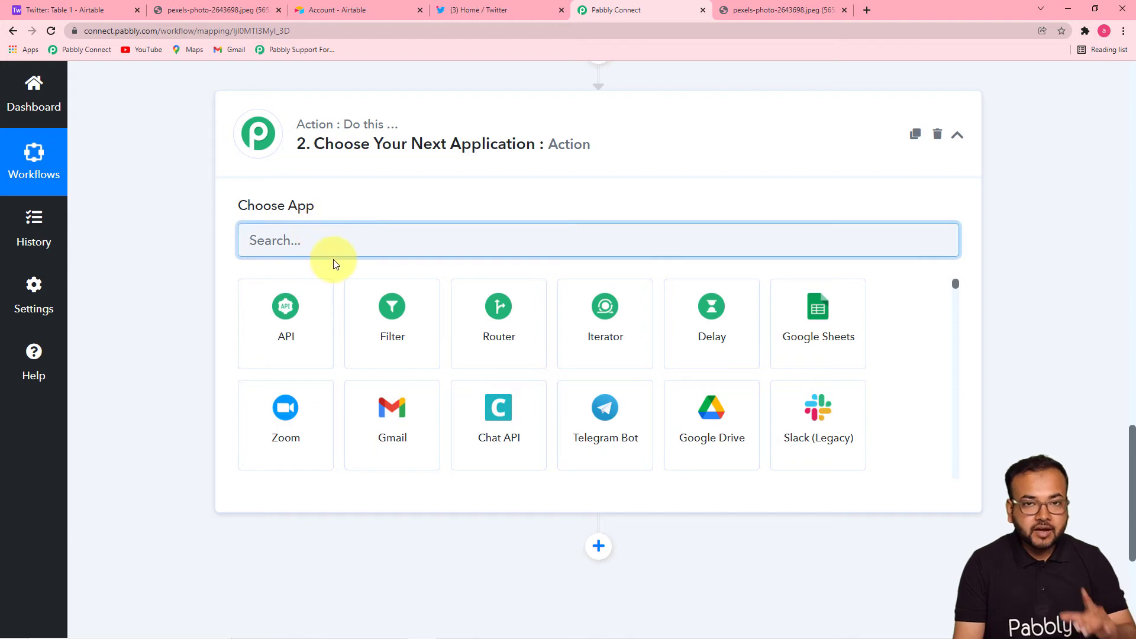
pyautogui.write('twitt')
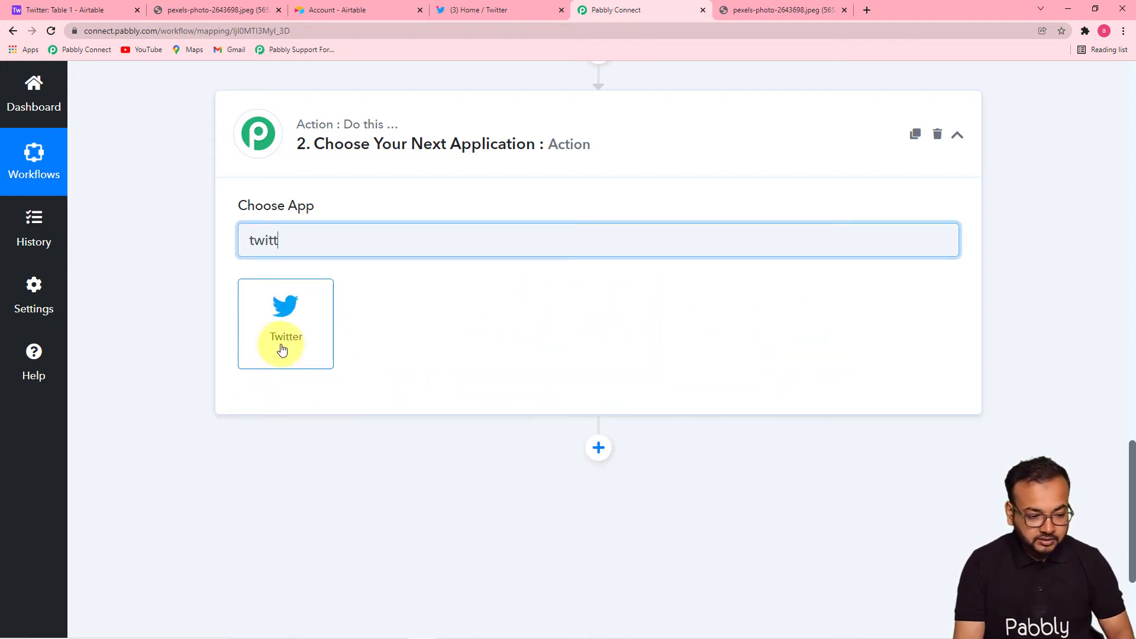
pyautogui.click(285, 341)
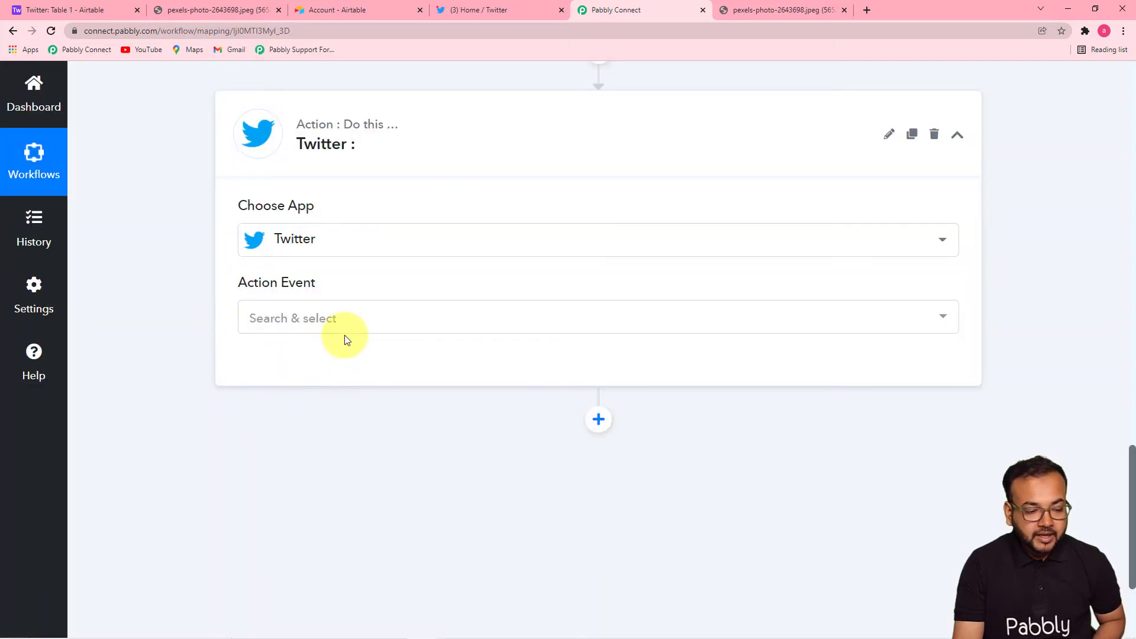
# Step: Set the Twitter action event to Create Tweet with Media
pyautogui.click(338, 318)
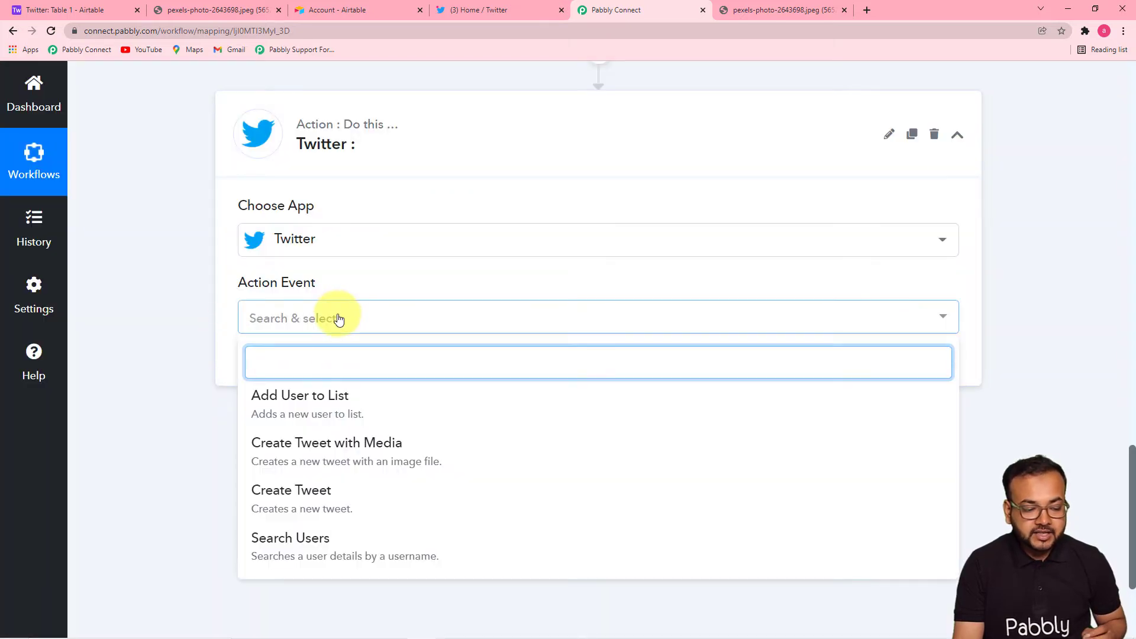
pyautogui.click(312, 501)
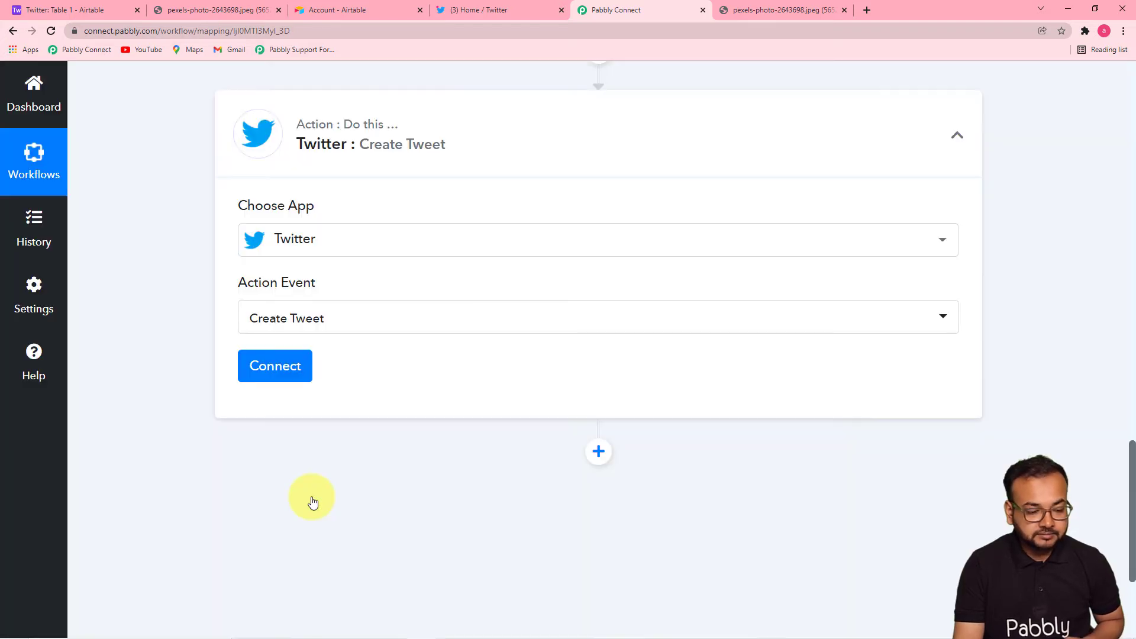
pyautogui.click(383, 321)
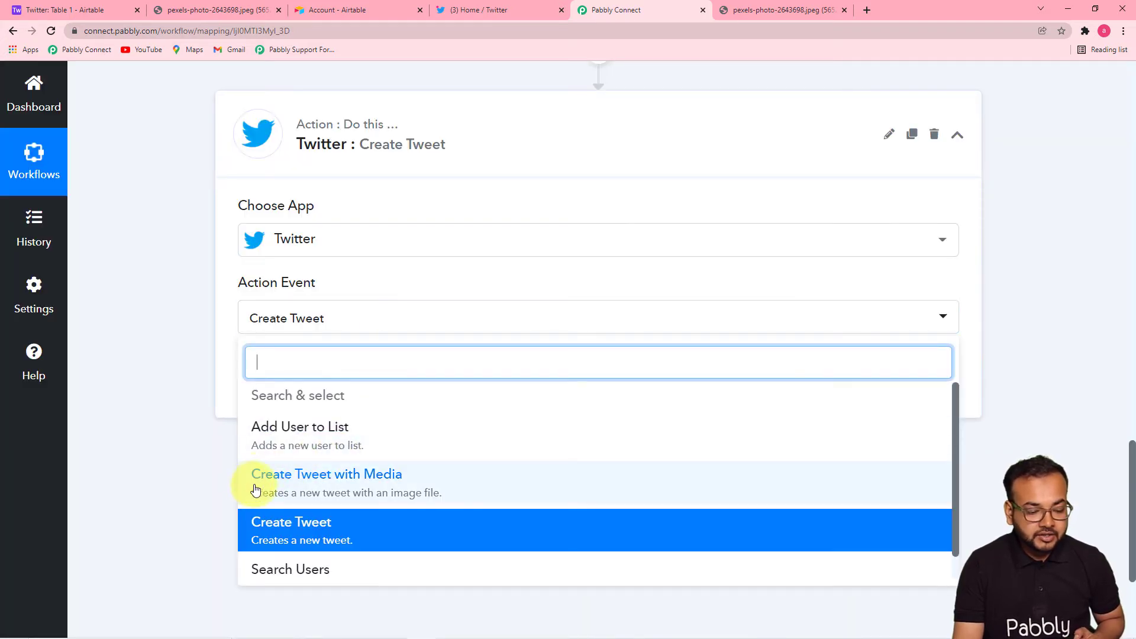
pyautogui.click(342, 485)
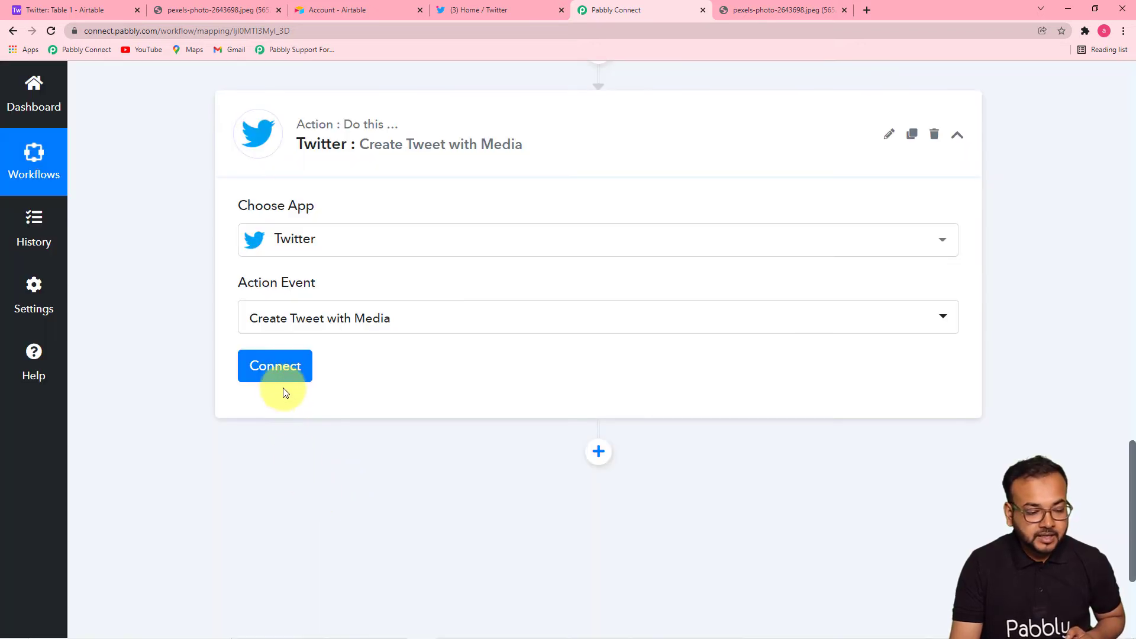
# Step: Add a new Twitter connection for the action step and authorize Pabbly Connect to access the Twitter account
pyautogui.click(281, 377)
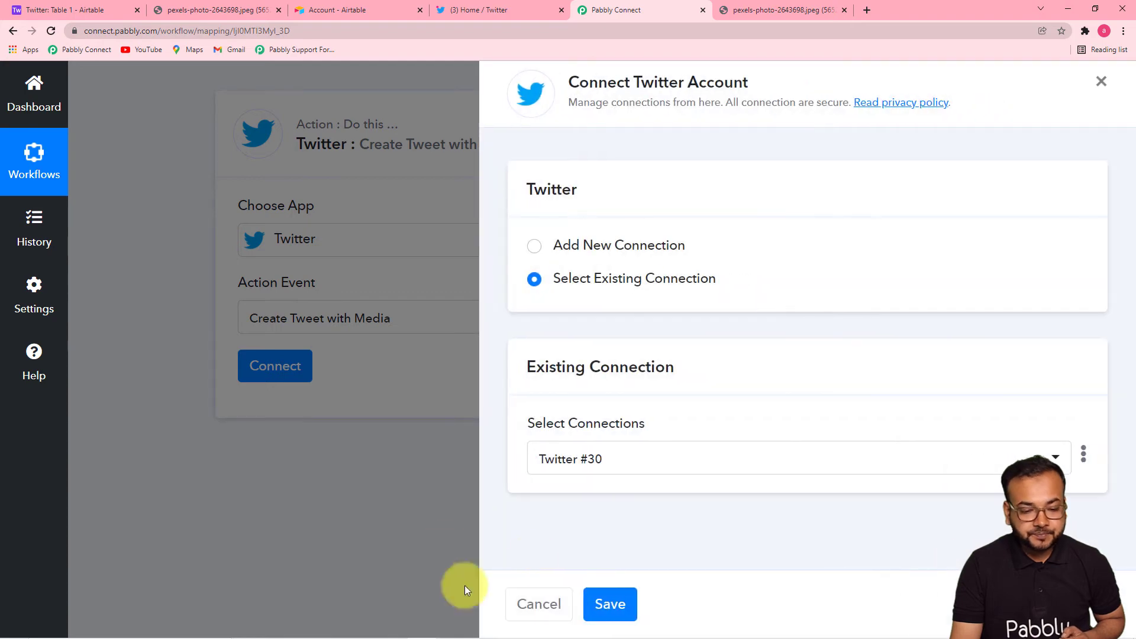
pyautogui.click(536, 248)
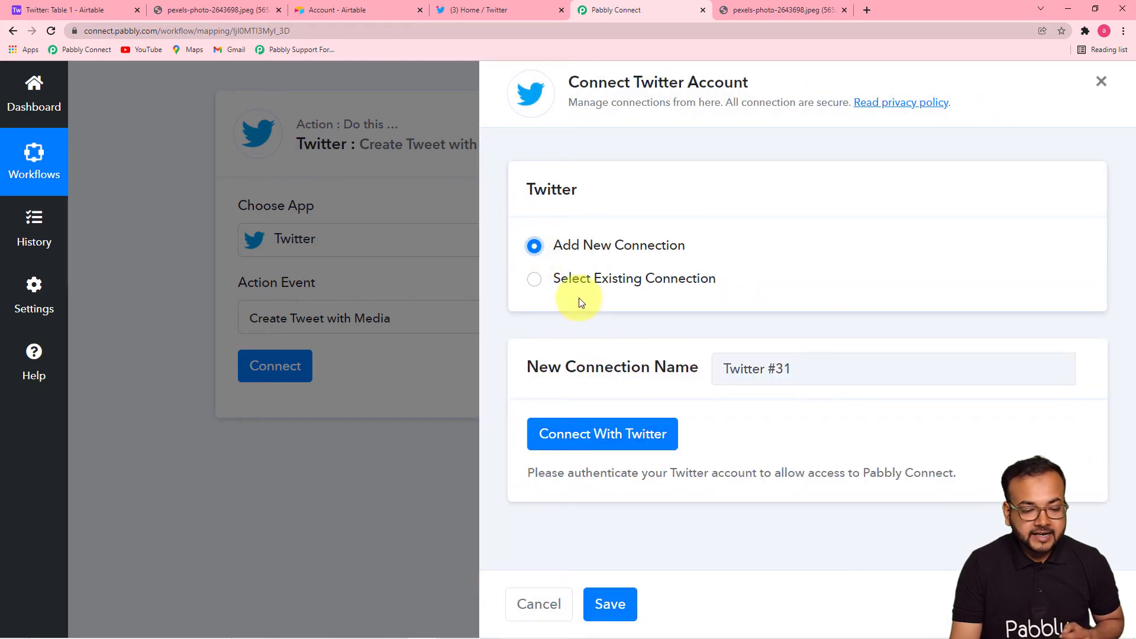
pyautogui.click(565, 440)
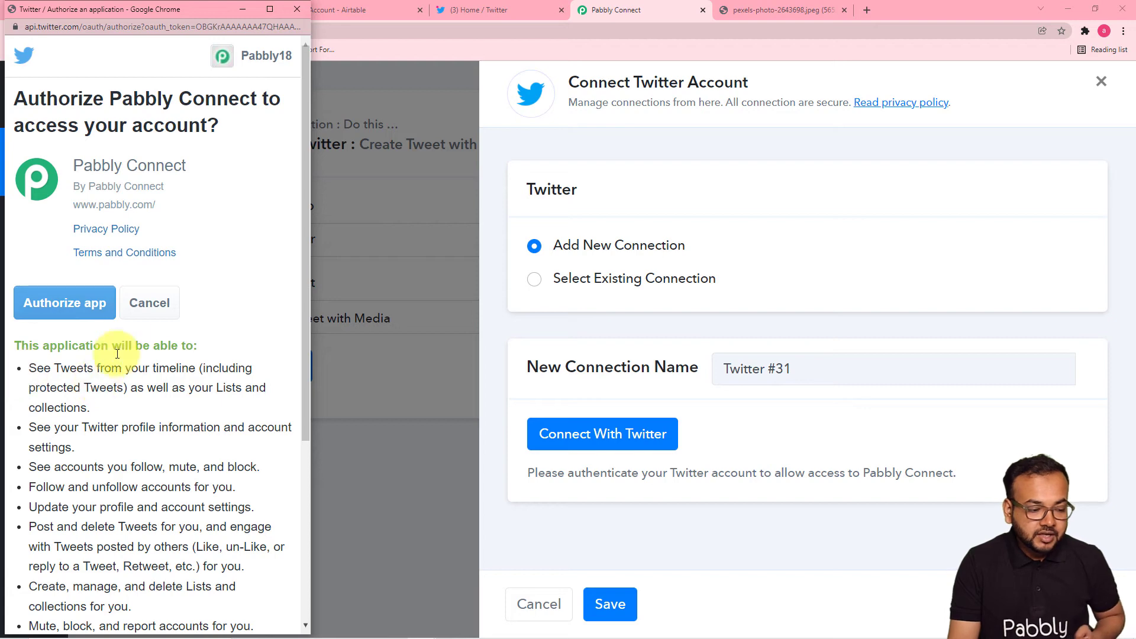
pyautogui.moveTo(172, 12); pyautogui.dragTo(281, 34)
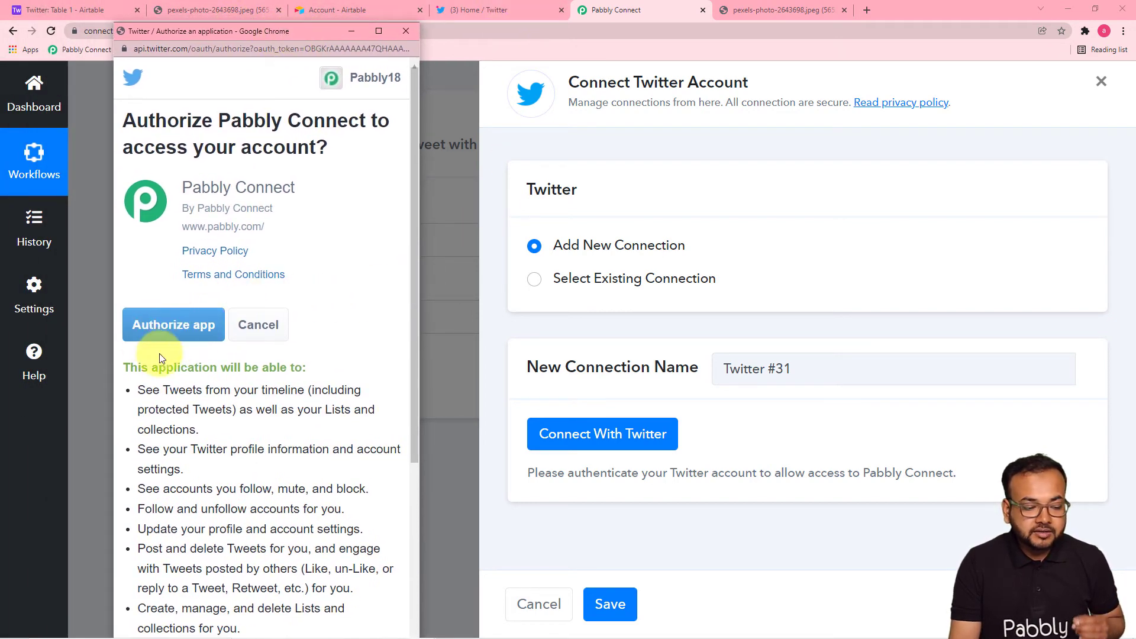
pyautogui.click(181, 336)
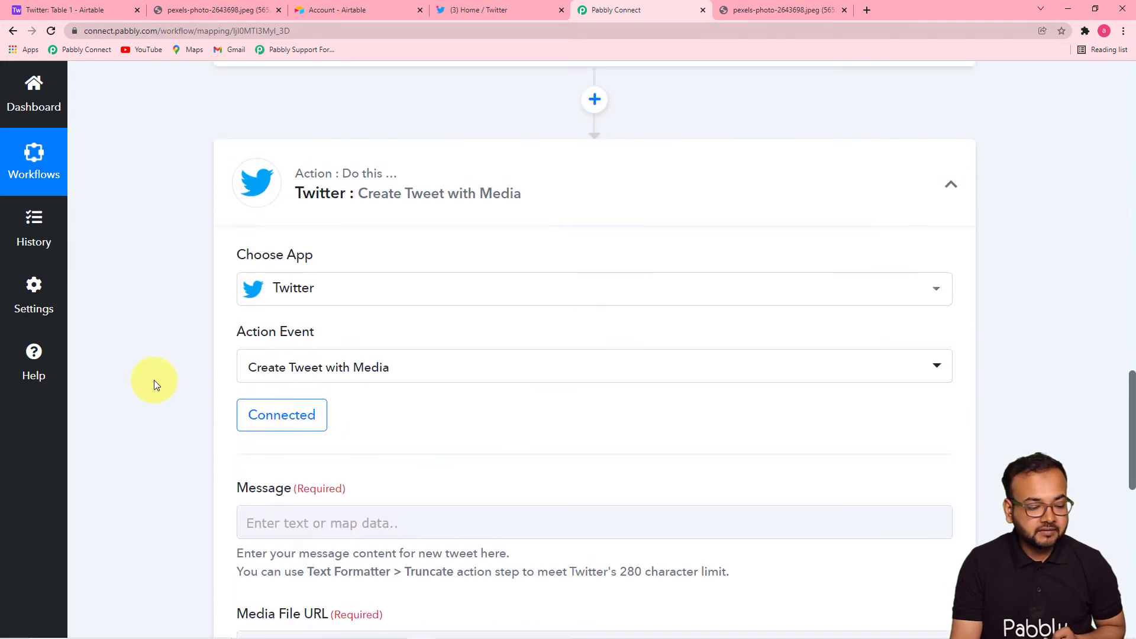
# Step: Examine the tweet fields of the Twitter action and the Airtable trigger response data available for mapping
pyautogui.scroll(-3, 154, 379)
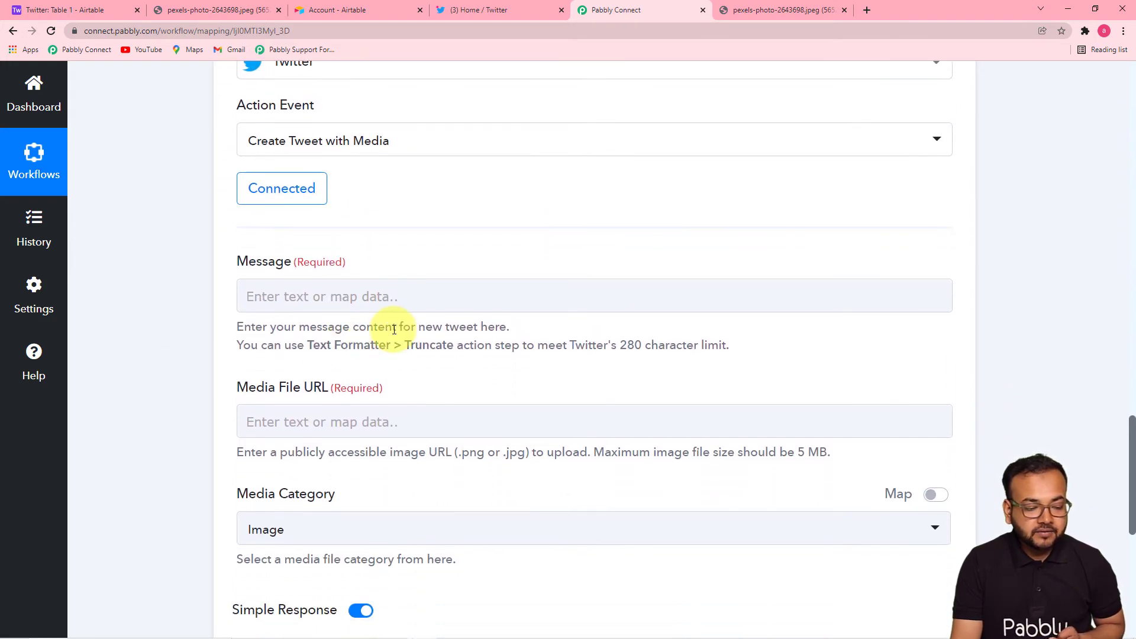
pyautogui.scroll(-2, 394, 329)
pyautogui.click(259, 296)
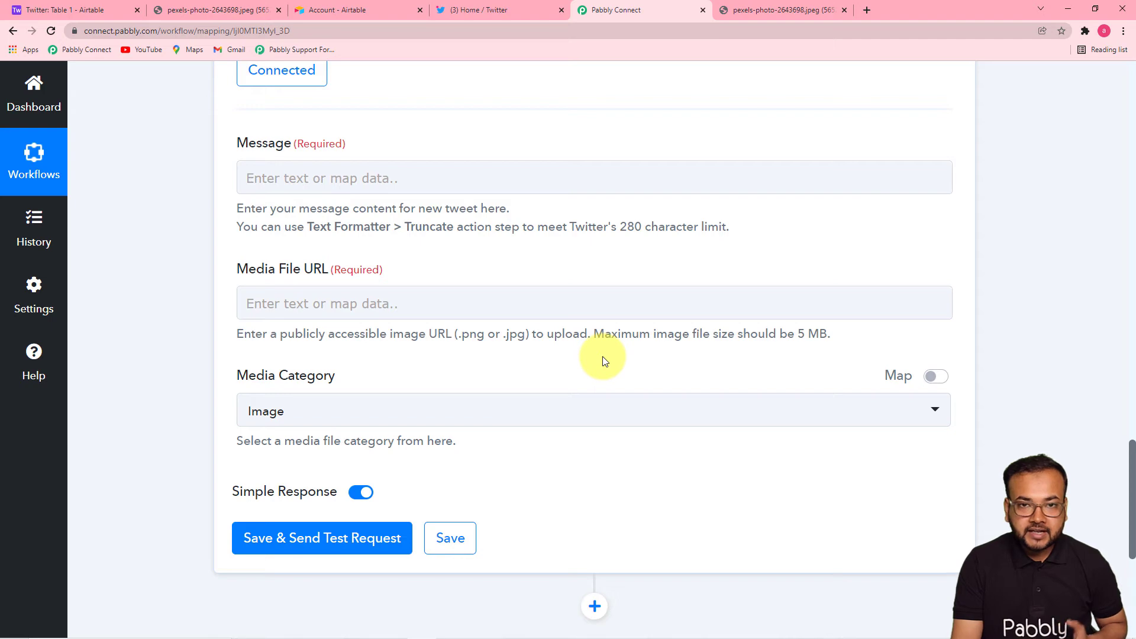
pyautogui.scroll(-2, 604, 358)
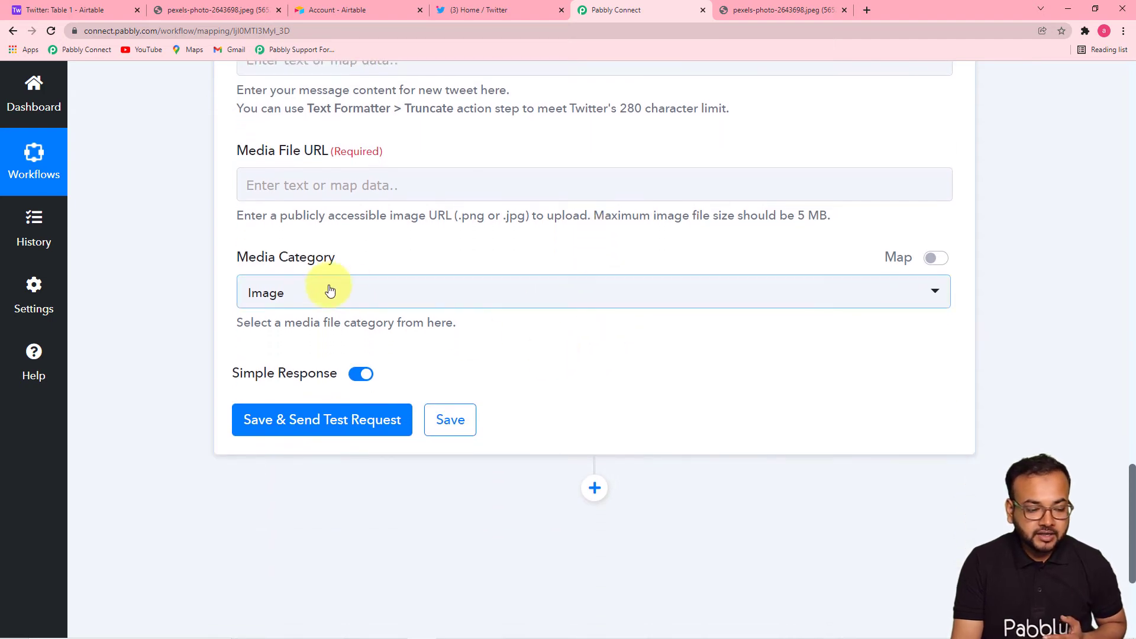
pyautogui.scroll(6, 499, 314)
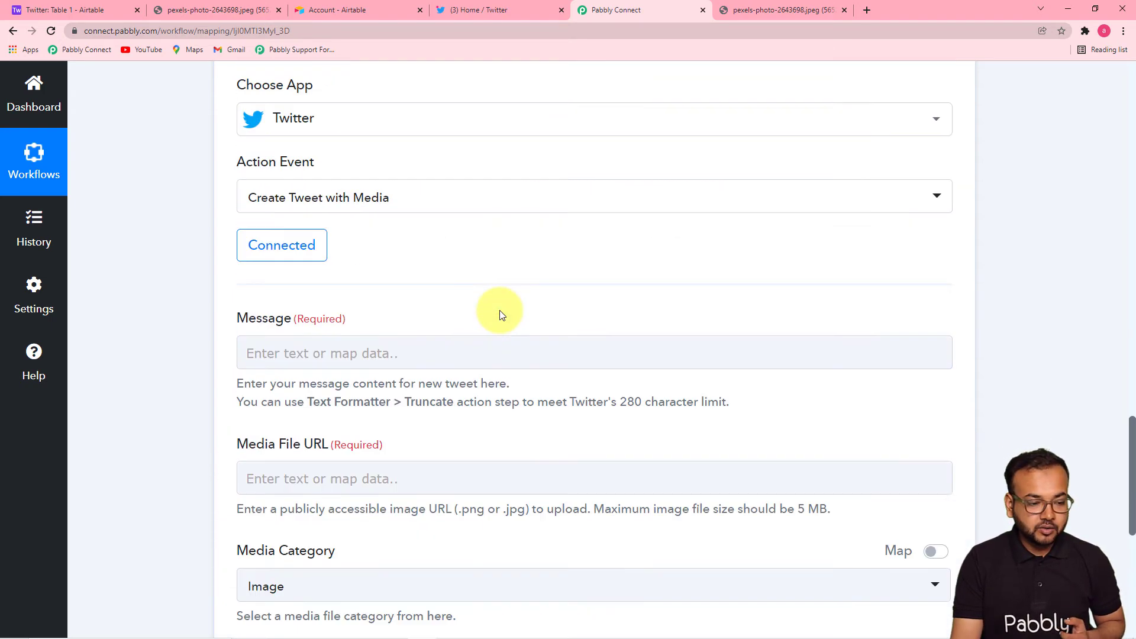
pyautogui.scroll(10, 499, 310)
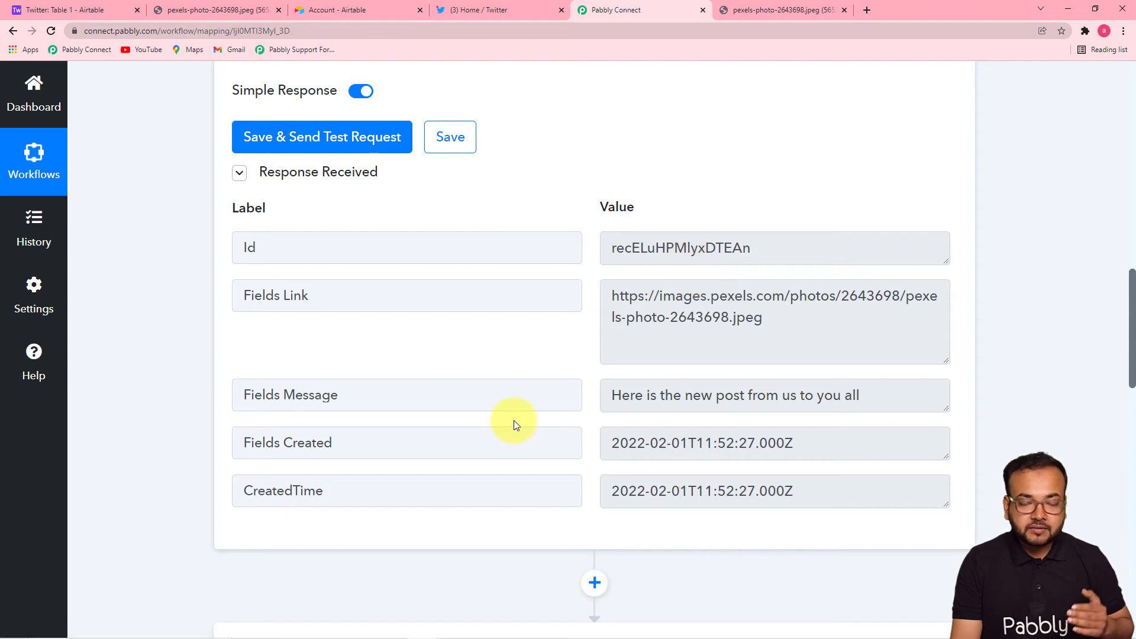
pyautogui.scroll(2, 218, 362)
pyautogui.scroll(-3, 217, 364)
pyautogui.scroll(1, 237, 365)
pyautogui.scroll(-7, 641, 273)
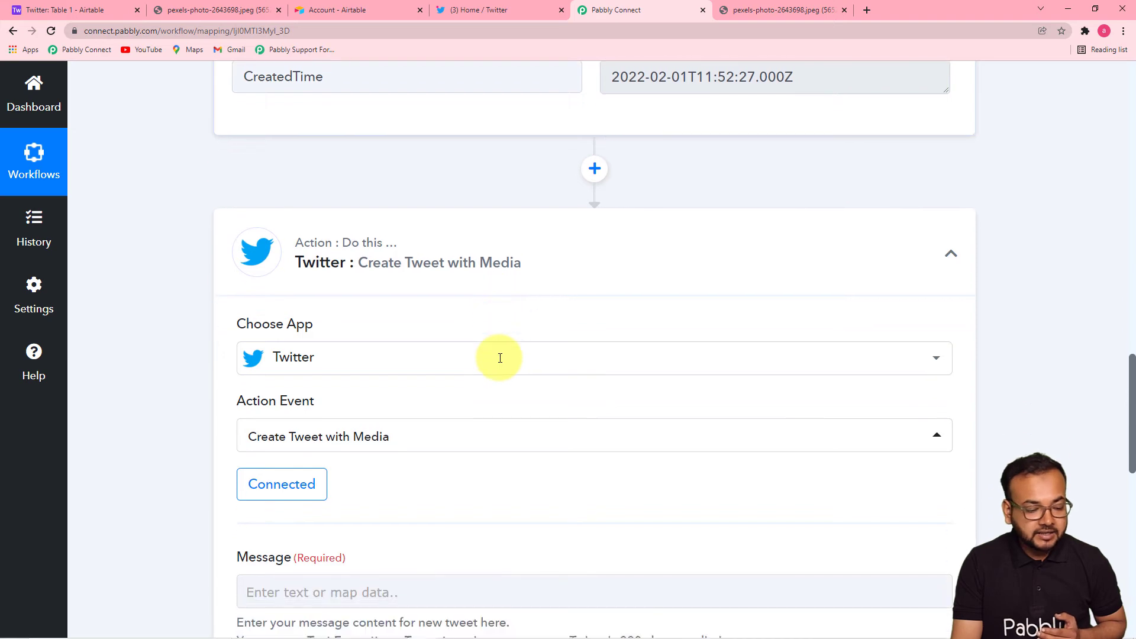
pyautogui.scroll(-6, 499, 357)
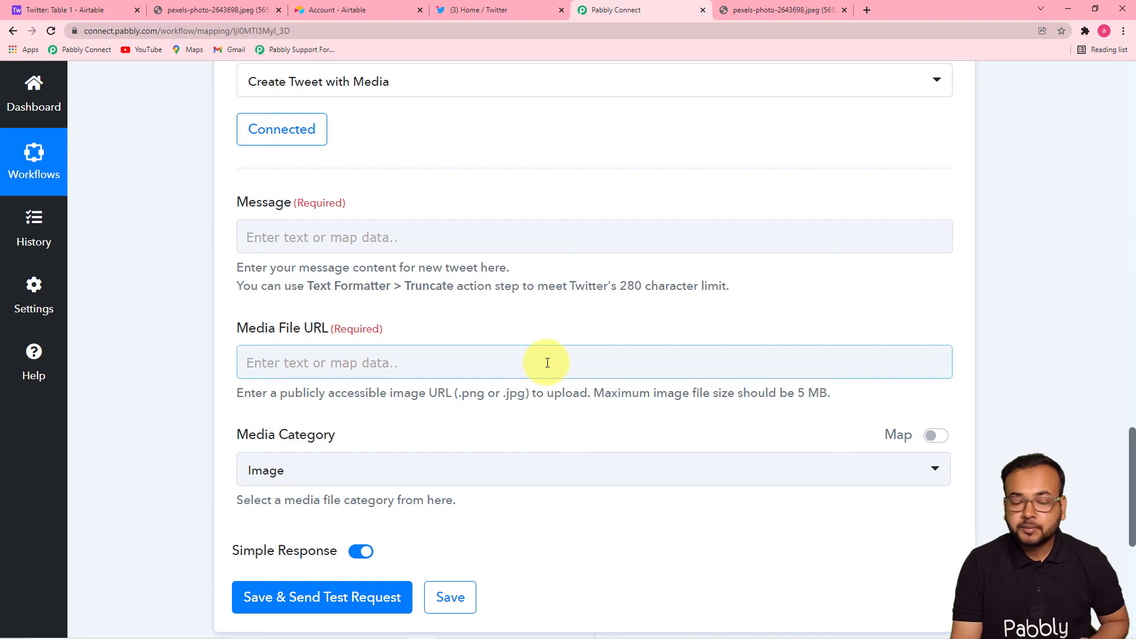
pyautogui.scroll(-5, 547, 363)
pyautogui.scroll(4, 505, 371)
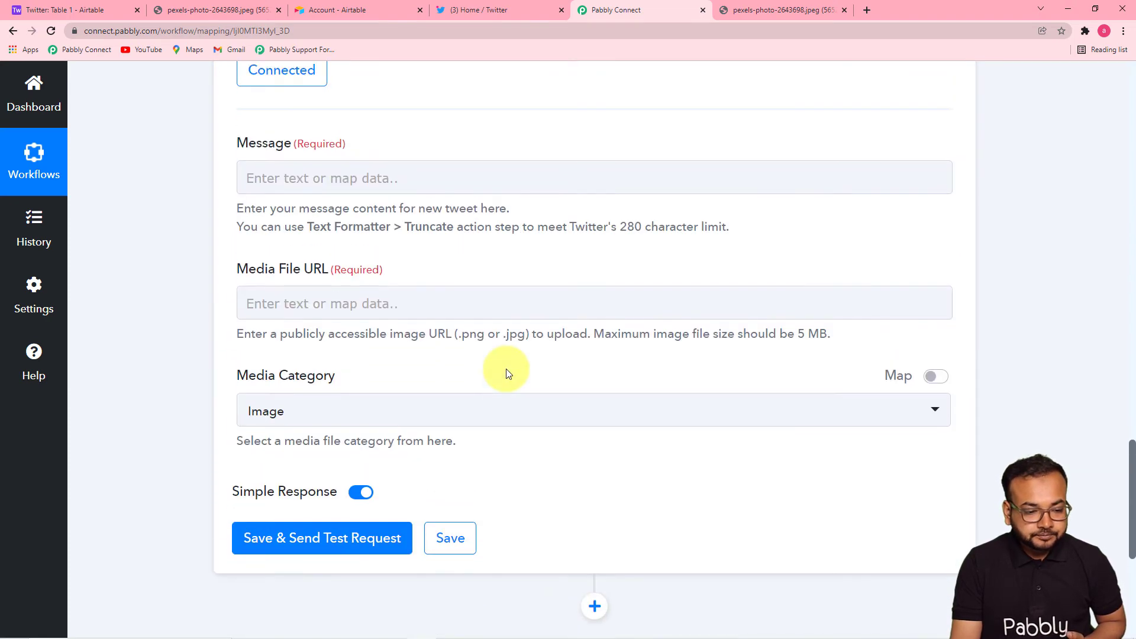
# Step: Map the tweet's Message to Fields Message from the Airtable New Record step
pyautogui.click(395, 181)
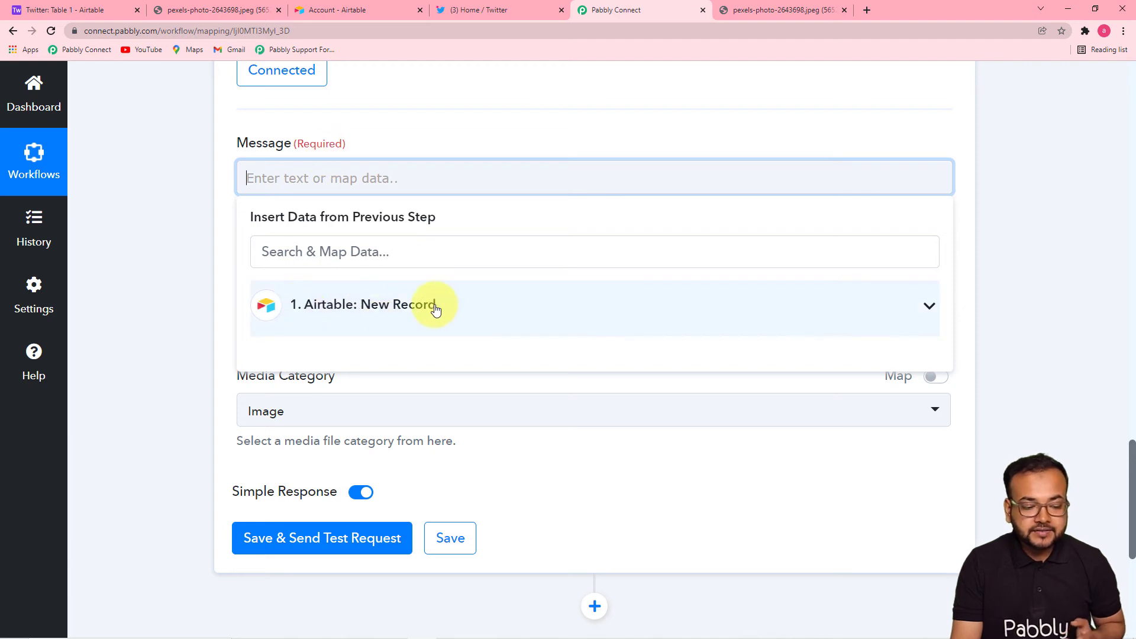
pyautogui.click(370, 308)
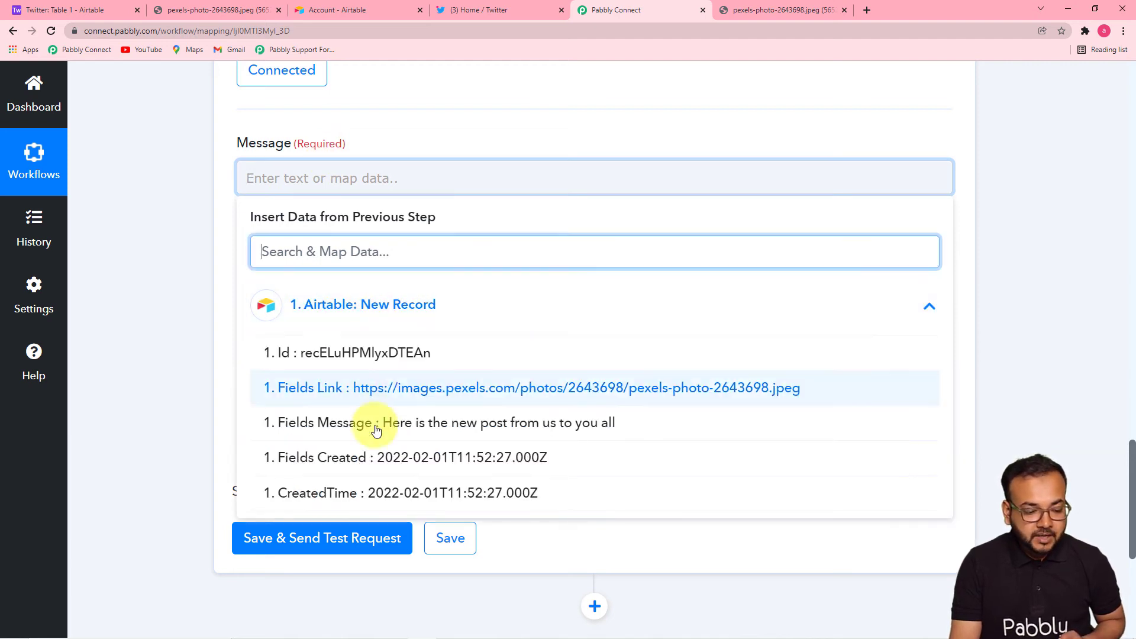
pyautogui.click(479, 432)
pyautogui.click(215, 287)
# Step: Map the Media File URL to Fields Link from the Airtable New Record step and choose Image as the media category
pyautogui.scroll(-2, 214, 286)
pyautogui.click(454, 195)
pyautogui.click(436, 330)
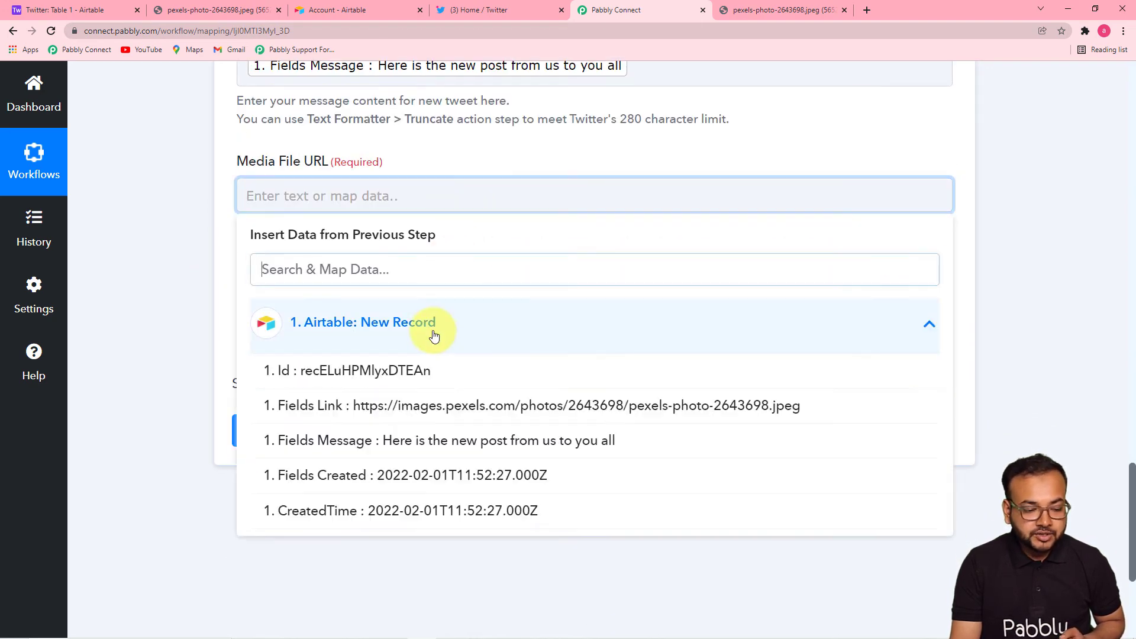
pyautogui.click(449, 406)
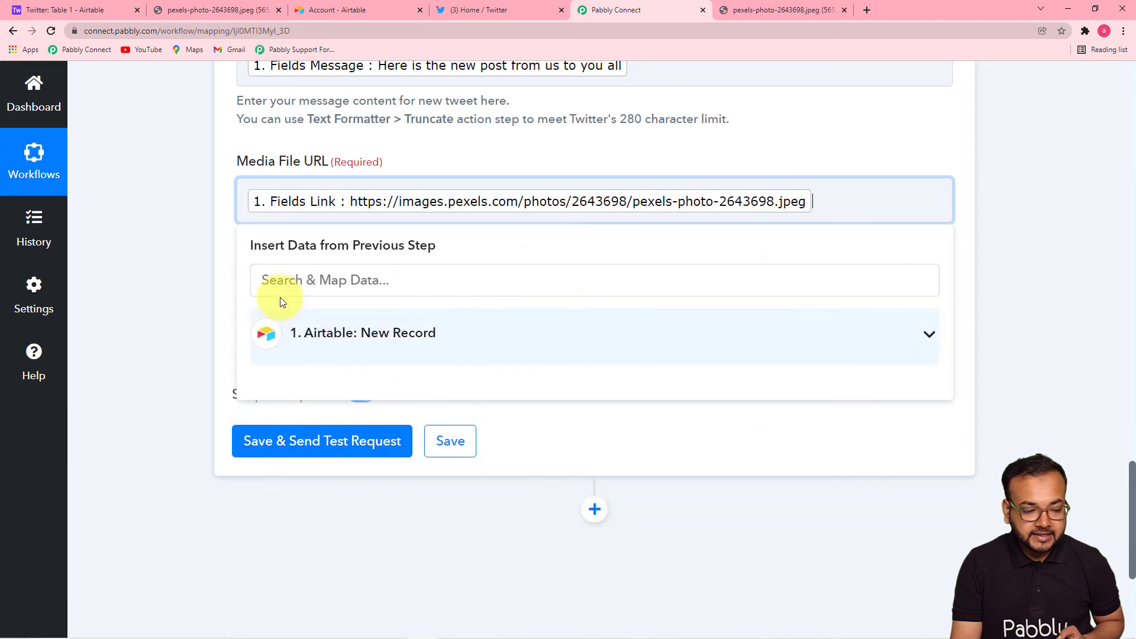
pyautogui.click(223, 266)
pyautogui.click(433, 307)
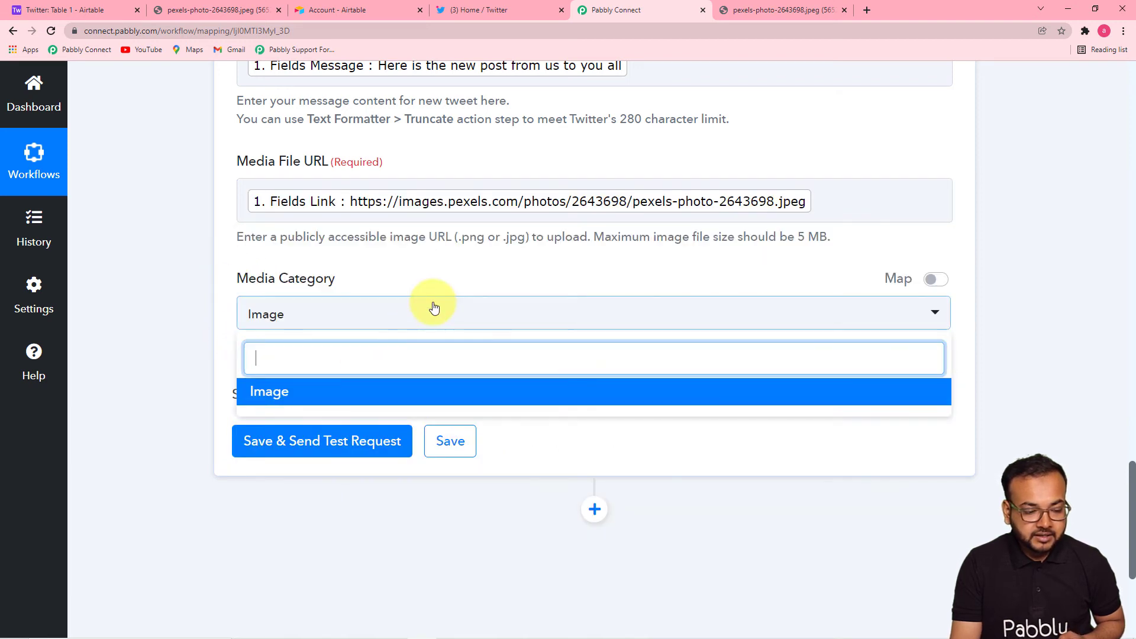
pyautogui.click(298, 396)
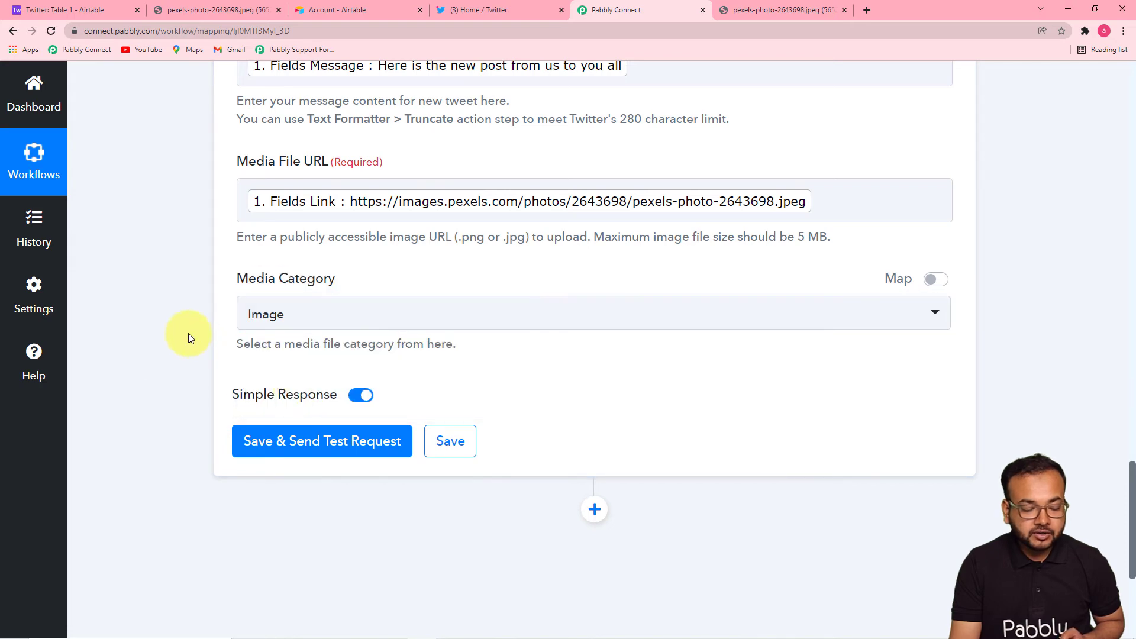
# Step: Check the Twitter home feed, return to Pabbly Connect, and save the Twitter action with a test request
pyautogui.click(495, 3)
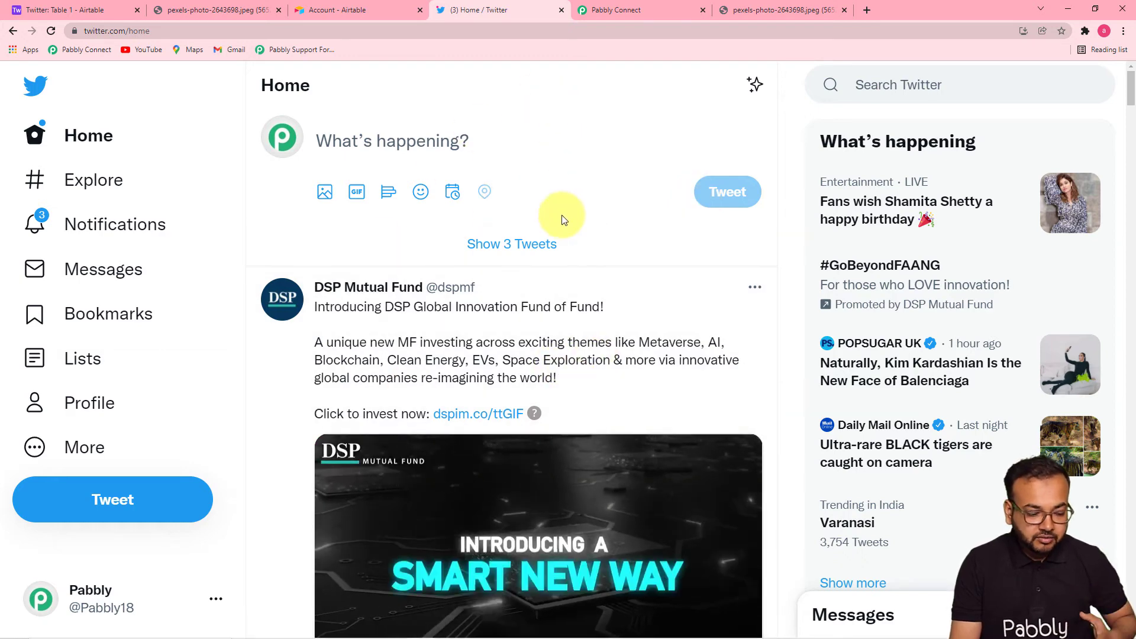
pyautogui.click(655, 12)
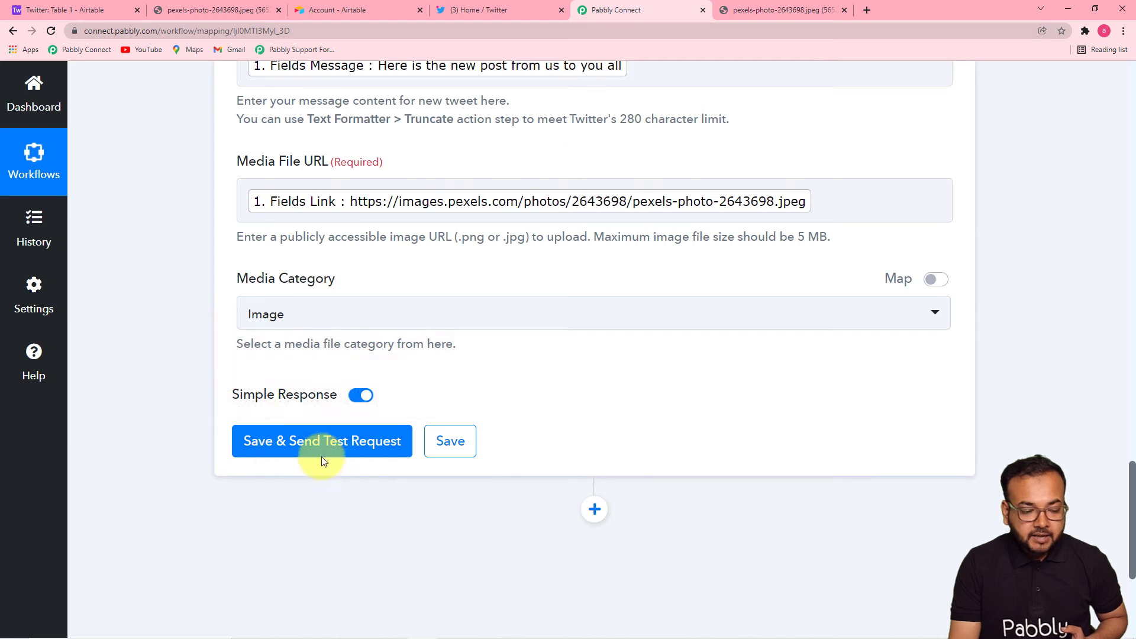
pyautogui.click(290, 441)
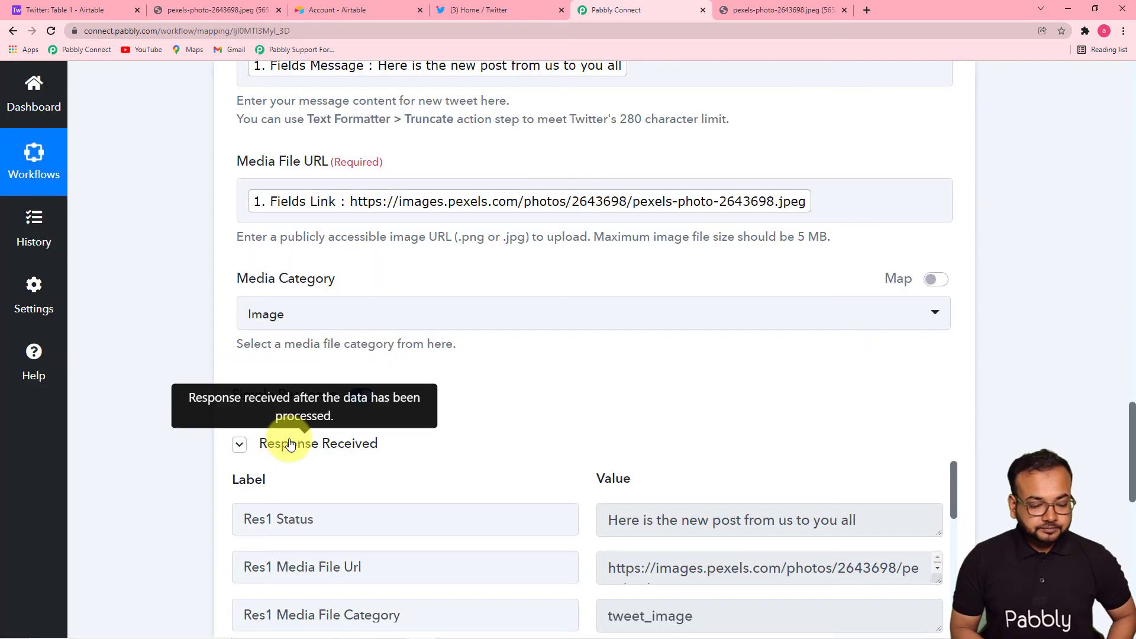
pyautogui.scroll(-3, 289, 438)
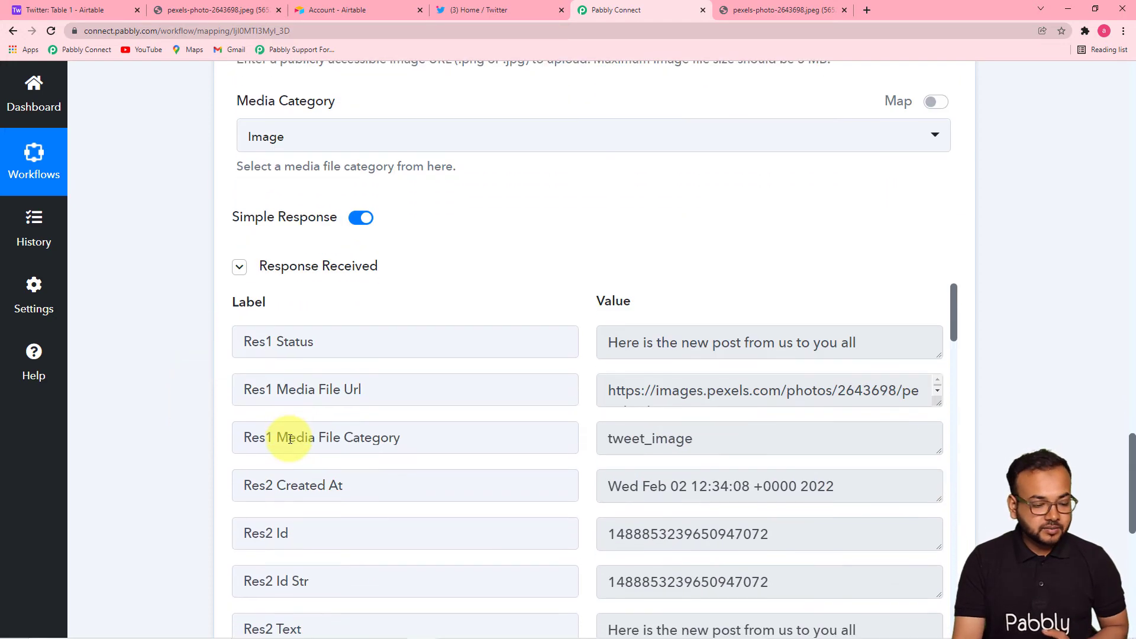
# Step: Reload the Twitter home feed to look for the test tweet and go back to Pabbly Connect to review the action's response and mapped fields
pyautogui.click(499, 12)
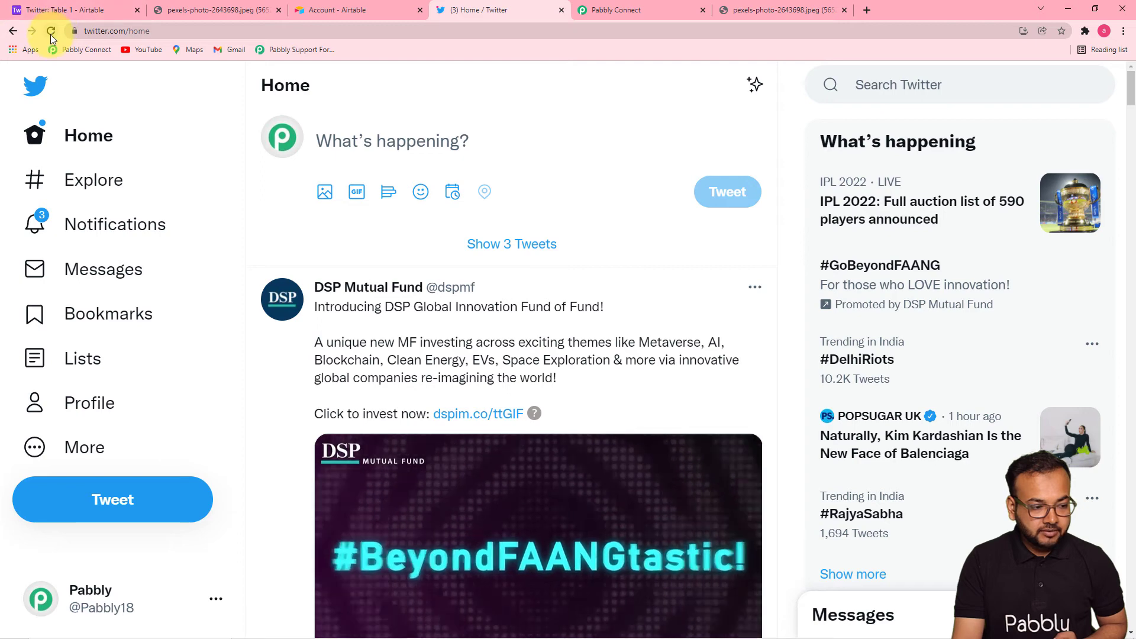
pyautogui.click(50, 31)
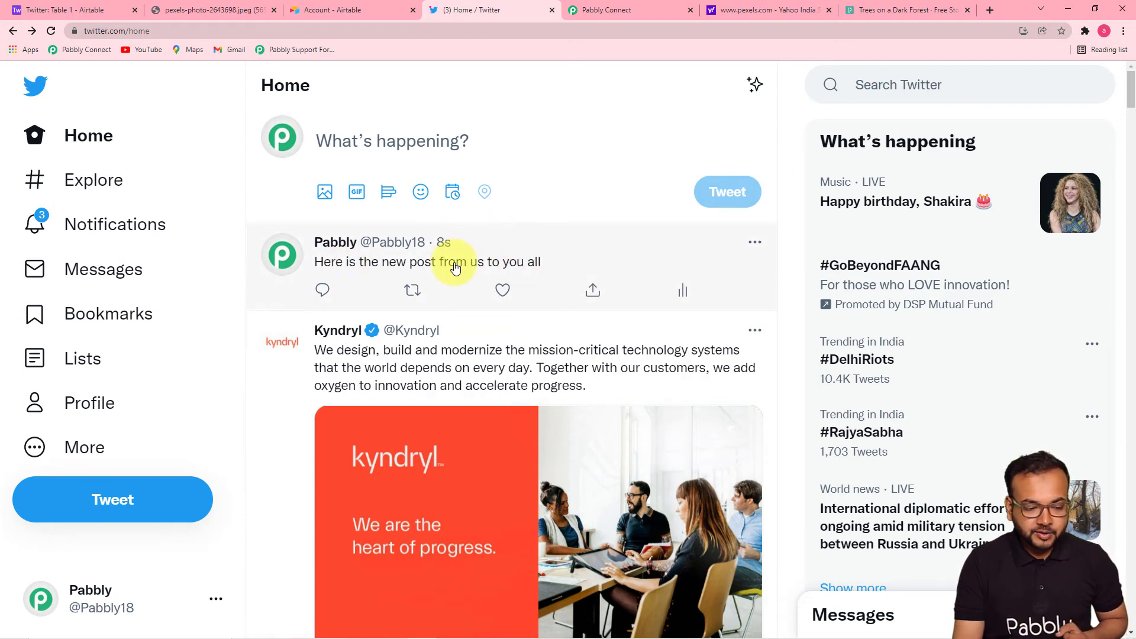
pyautogui.click(611, 13)
pyautogui.scroll(2, 758, 238)
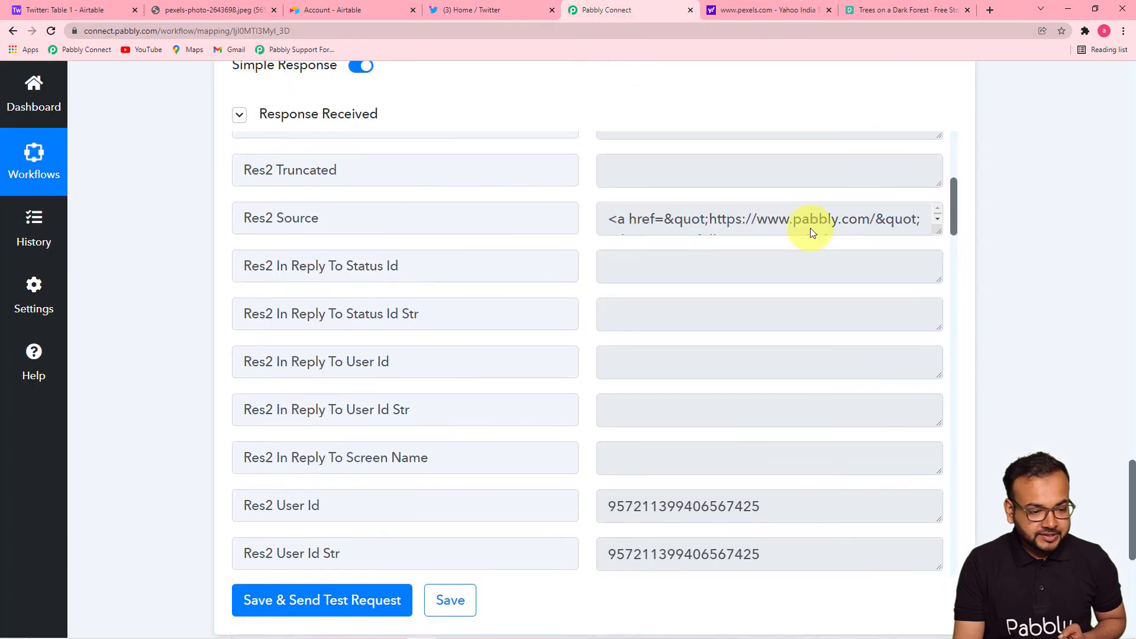
pyautogui.scroll(2, 758, 237)
pyautogui.moveTo(1133, 467); pyautogui.dragTo(1131, 393)
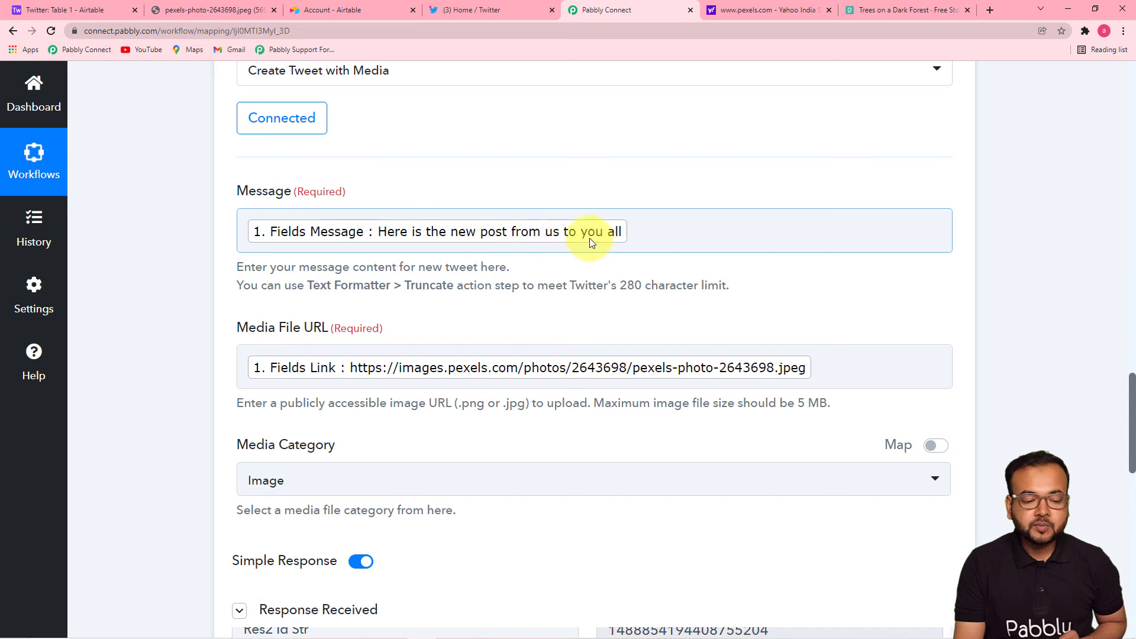
# Step: Open the test tweet on Twitter and return to Pabbly Connect to review the Media File URL mapping
pyautogui.click(499, 10)
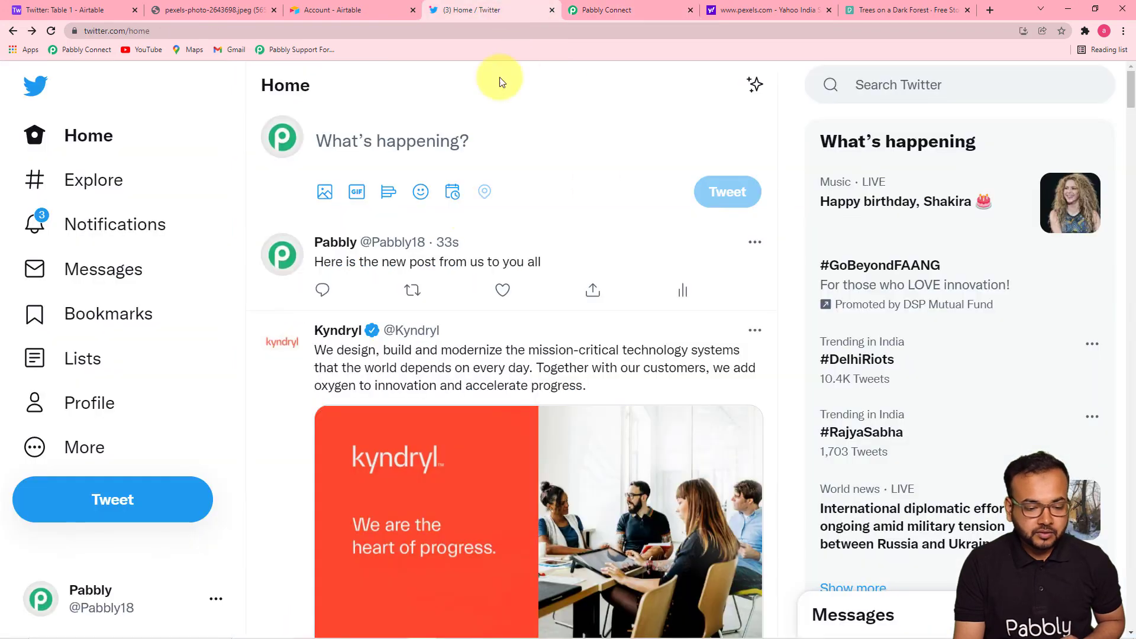
pyautogui.click(431, 261)
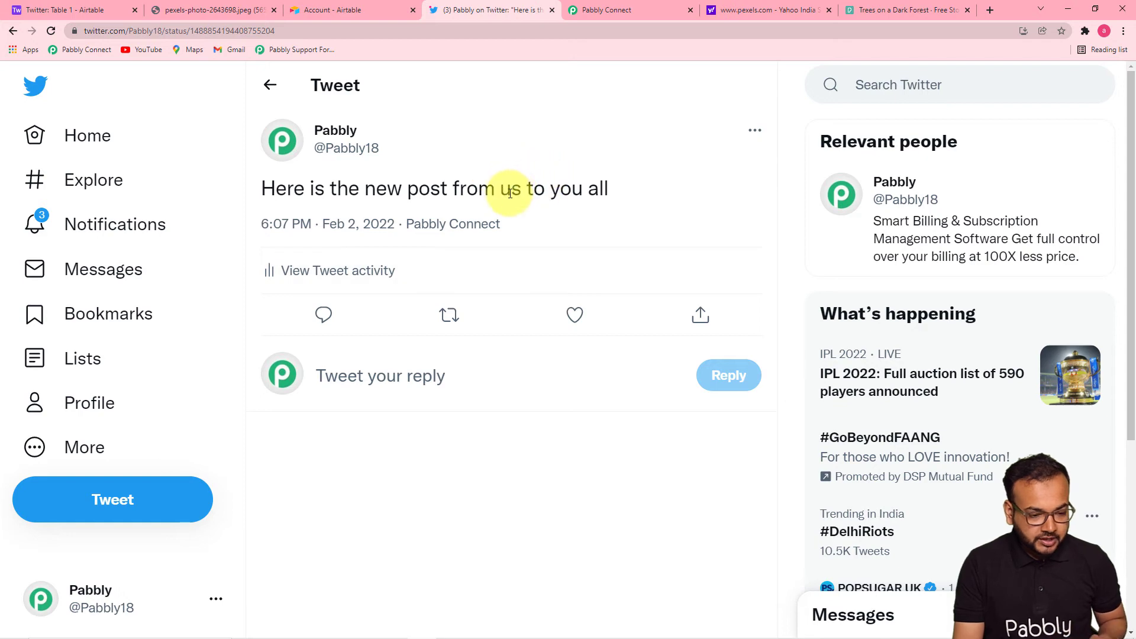
pyautogui.click(659, 9)
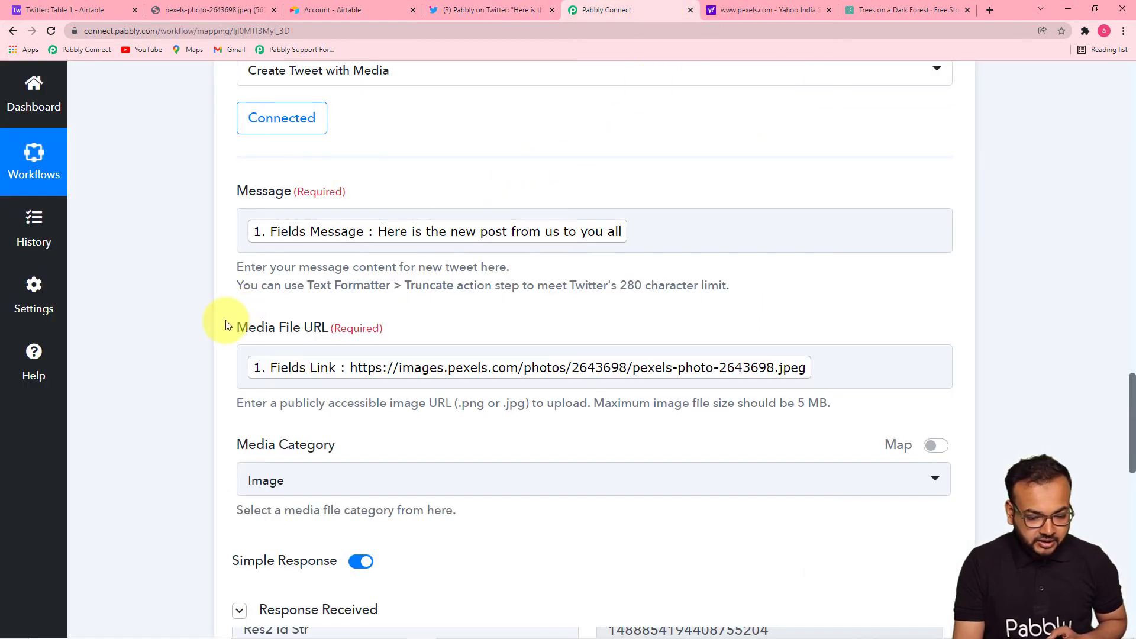
pyautogui.scroll(-2, 225, 324)
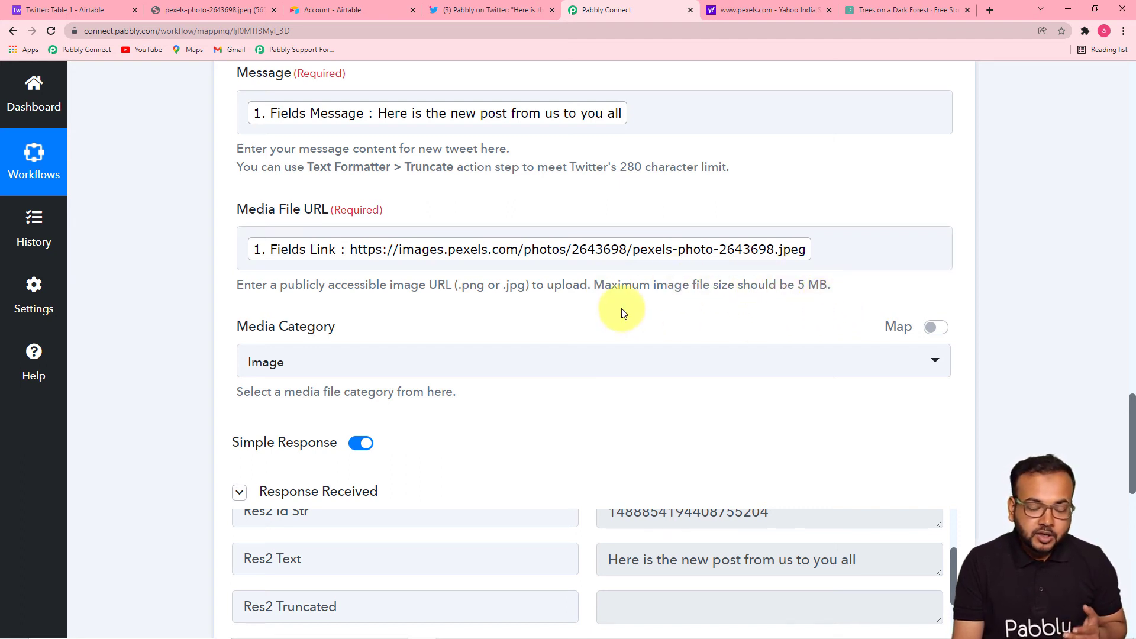
pyautogui.scroll(-2, 621, 311)
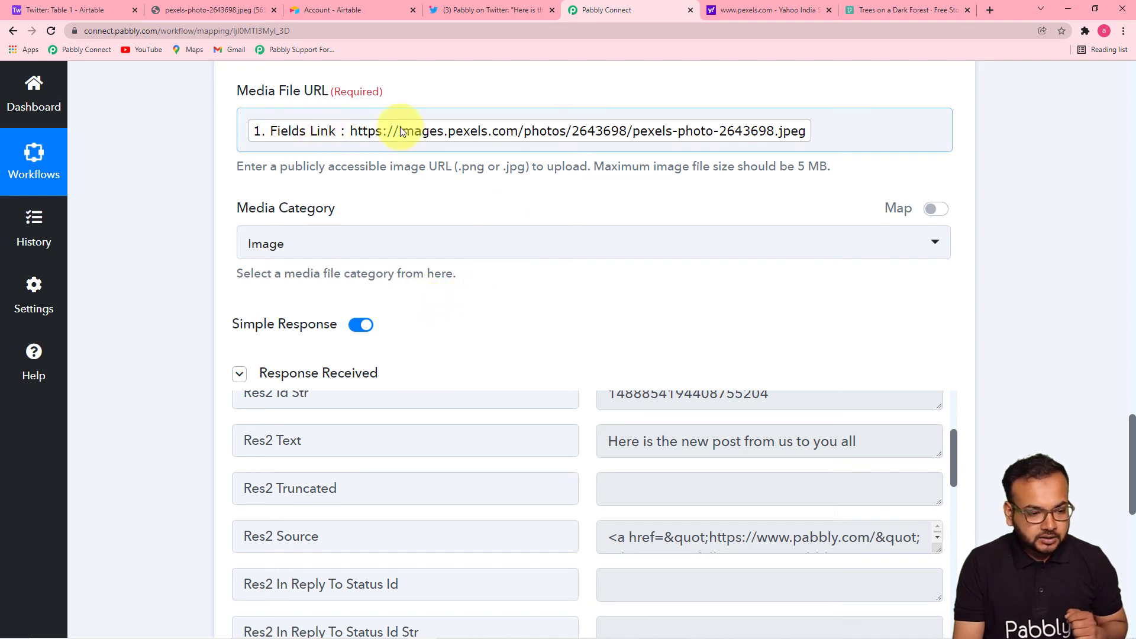
# Step: Switch to the Pexels page of the dark forest photo and copy the photo's image address
pyautogui.click(883, 13)
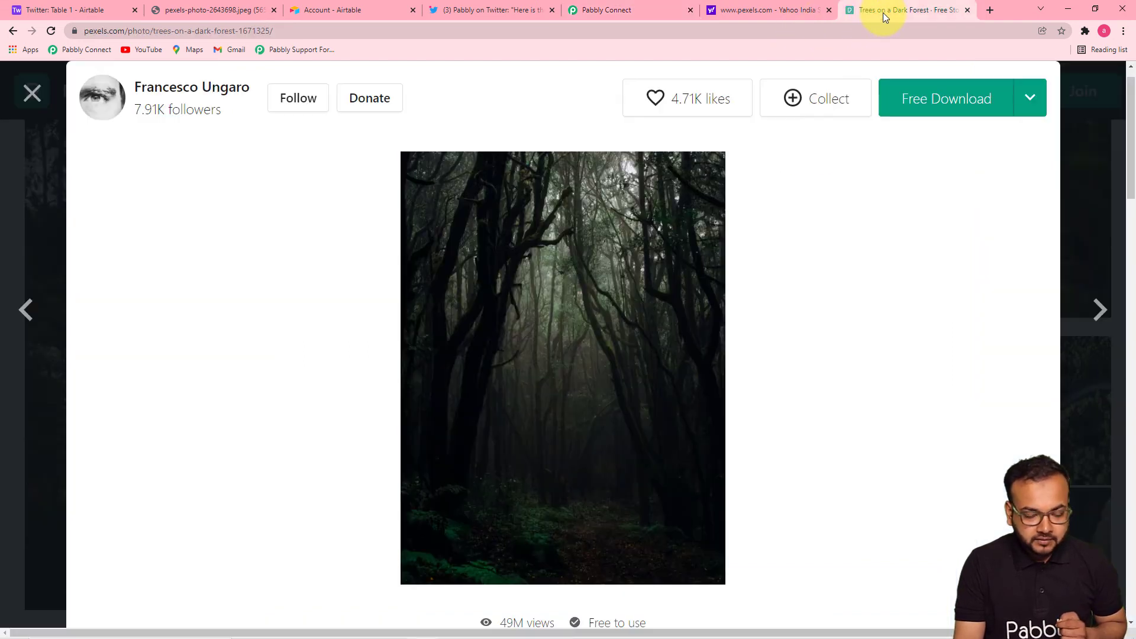
pyautogui.rightClick(631, 212)
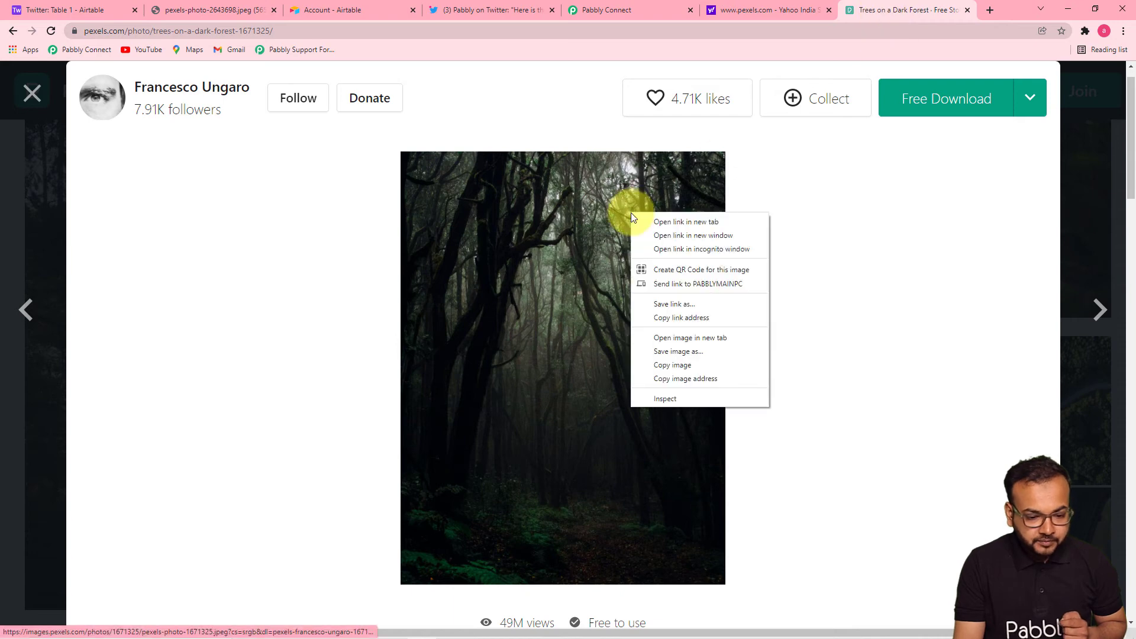
pyautogui.click(652, 375)
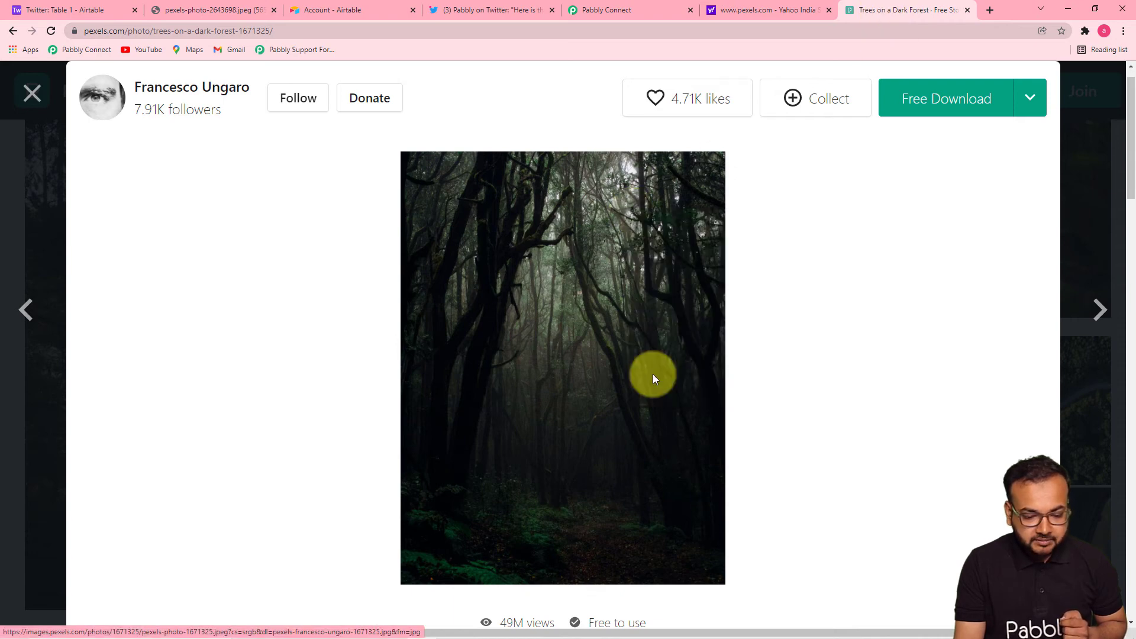
# Step: In Pabbly Connect, replace the Media File URL with the copied pexels-photo-1671325.jpeg address and save the Twitter action with a test request
pyautogui.click(617, 8)
pyautogui.click(822, 138)
pyautogui.press('BackSpace')
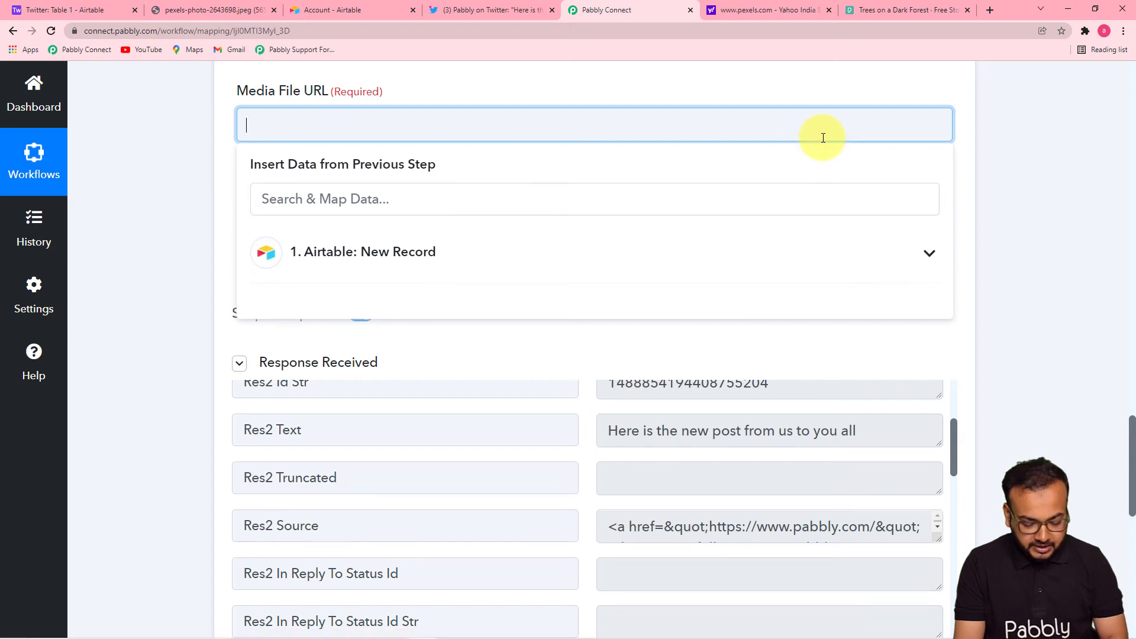
pyautogui.write('https://images.pexels.com/photos/1671325/pexels-photo-1671325.jpeg?auto=compress&cs=tinysrgb&dpr=2&h=650&w=940')
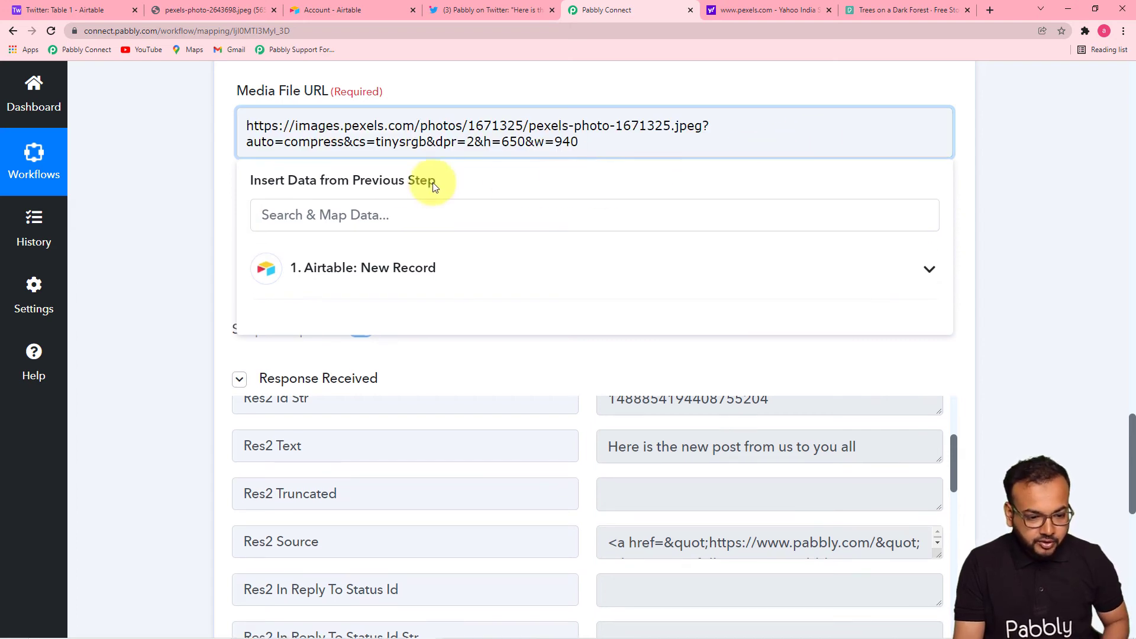
pyautogui.click(201, 176)
pyautogui.scroll(-10, 201, 176)
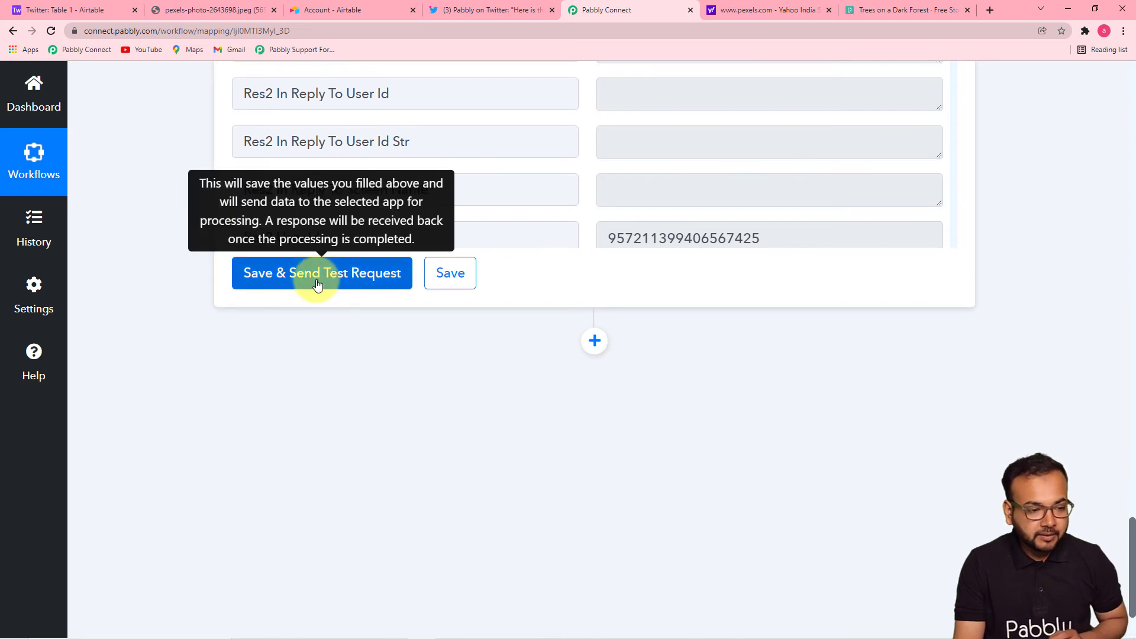
pyautogui.click(318, 285)
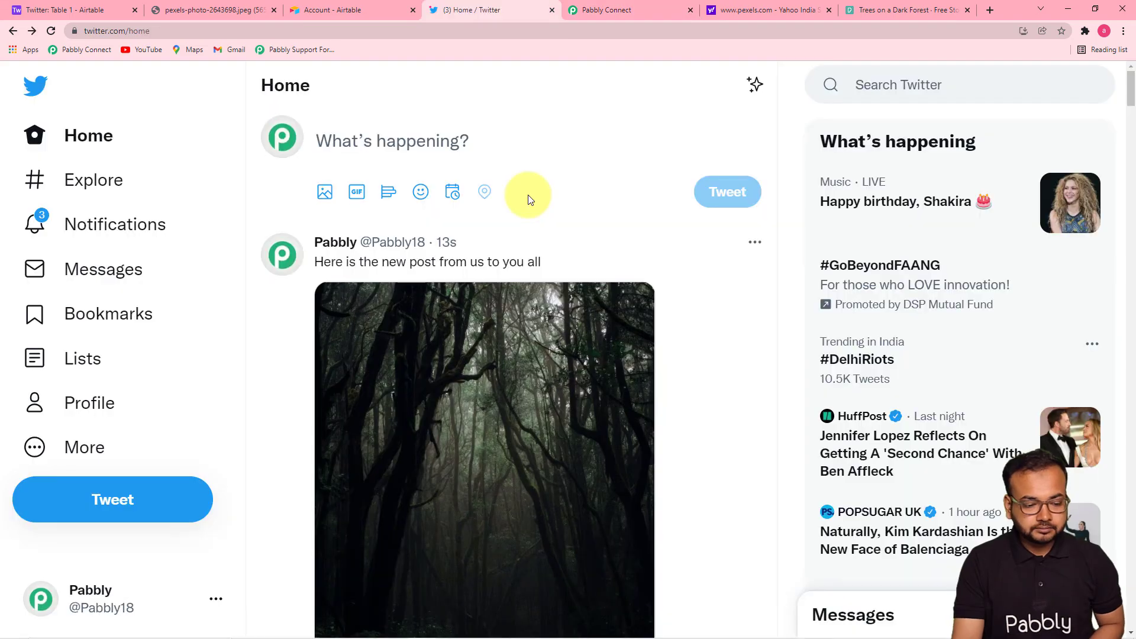
# Step: Check the Twitter home feed for the new test tweet and view its attached forest photo
pyautogui.scroll(-1, 520, 237)
pyautogui.scroll(1, 512, 260)
pyautogui.scroll(-1, 494, 292)
pyautogui.scroll(-2, 494, 303)
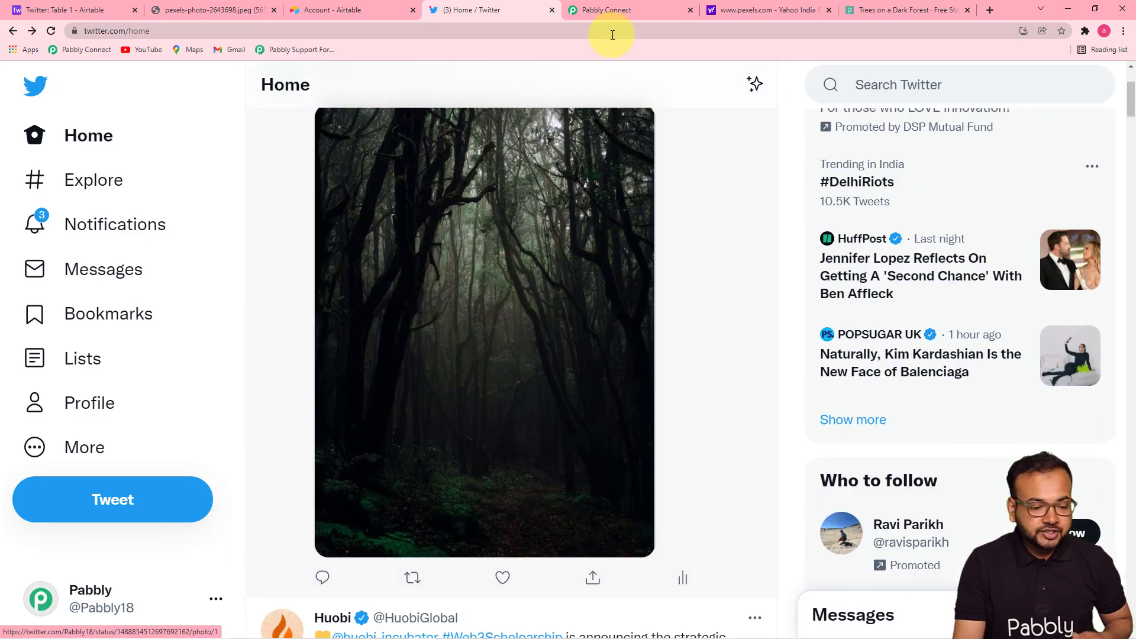
# Step: Back in Pabbly Connect, clear the Media File URL and map it to Fields Link from the Airtable New Record step
pyautogui.click(612, 9)
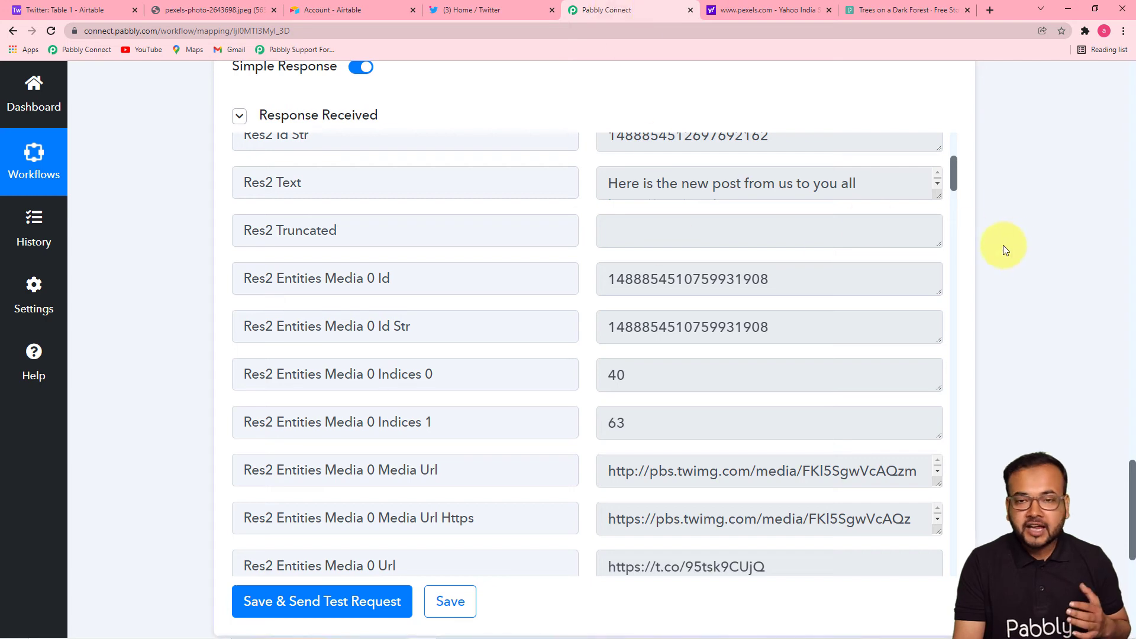
pyautogui.moveTo(1131, 489); pyautogui.dragTo(1108, 400)
pyautogui.click(641, 364)
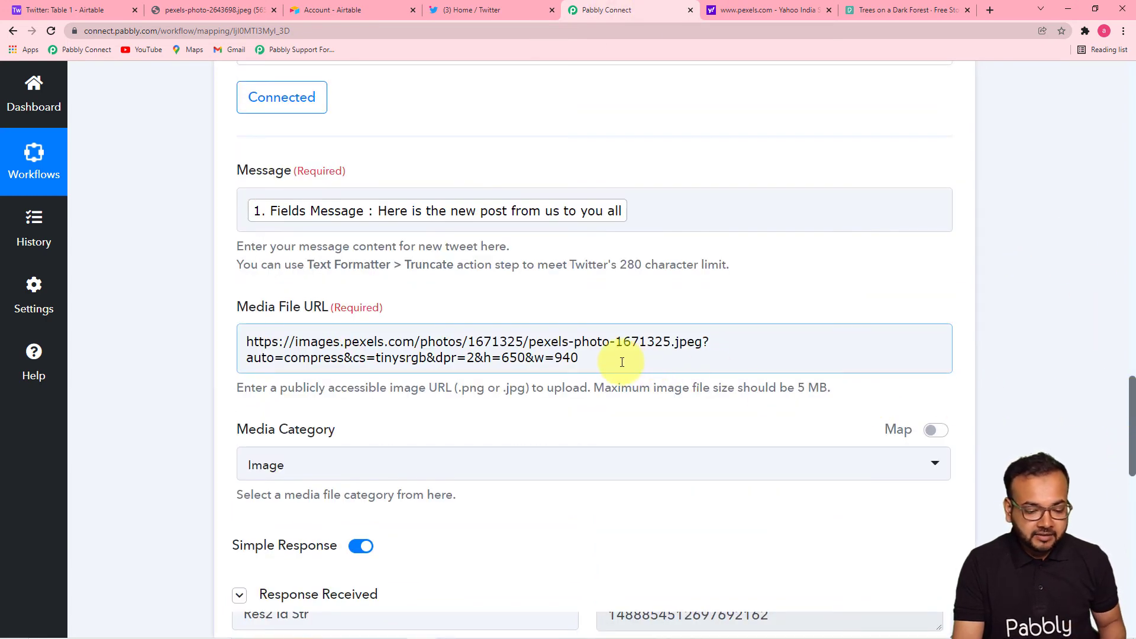
pyautogui.click(621, 362)
pyautogui.hotkey('ctrl', 'a')
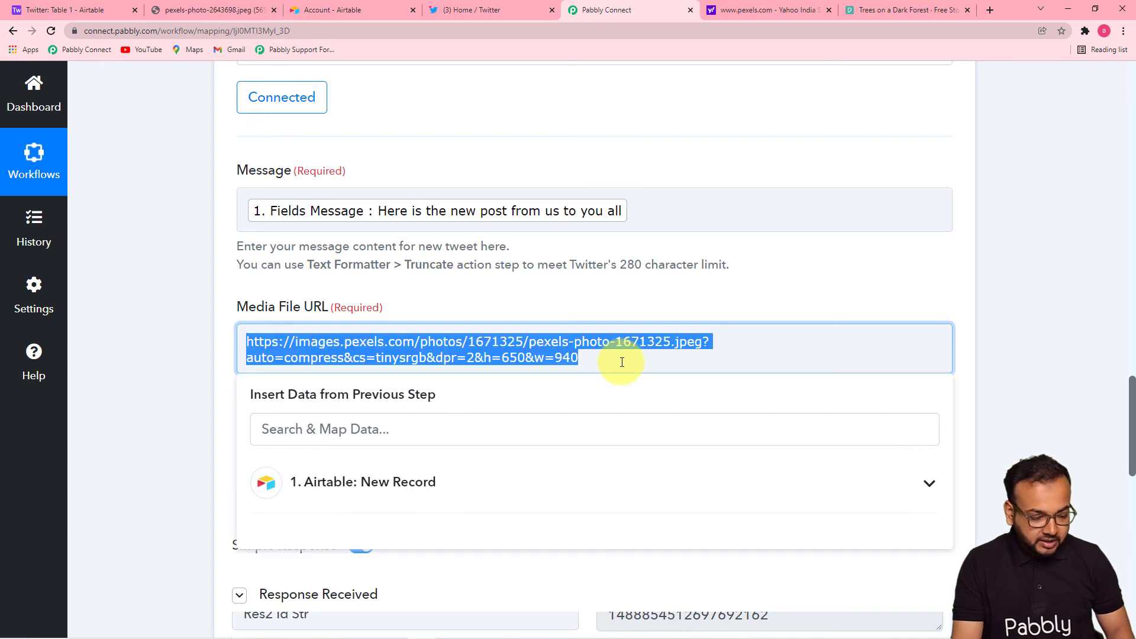
pyautogui.press('BackSpace')
pyautogui.scroll(-4, 343, 316)
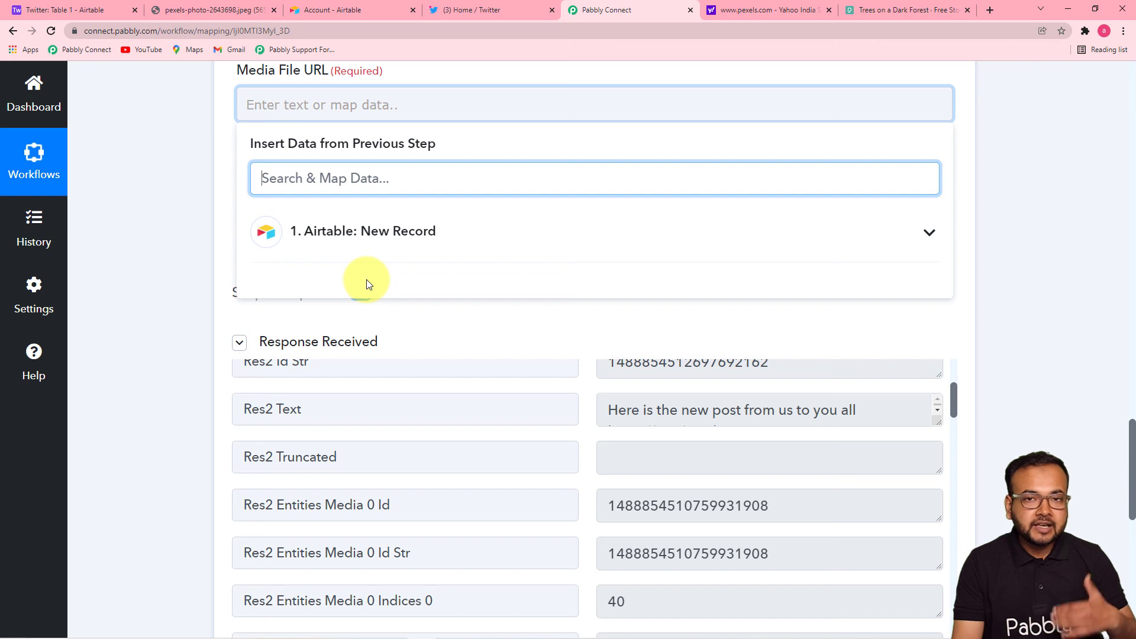
pyautogui.click(388, 248)
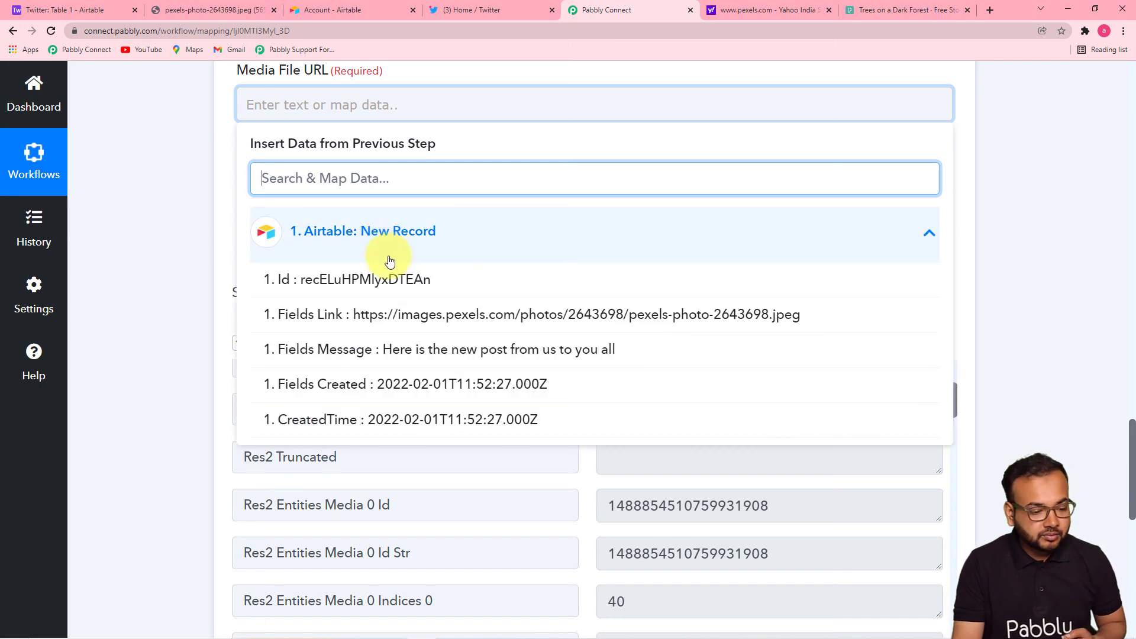
pyautogui.click(506, 329)
pyautogui.click(205, 226)
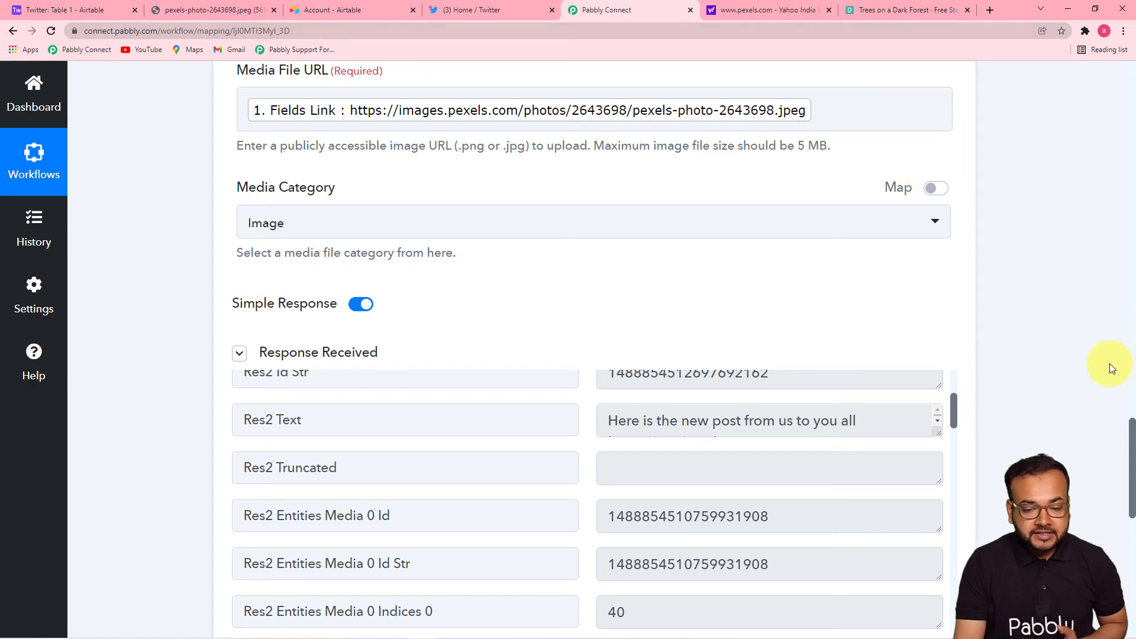
# Step: Look over the start of the workflow, view the record in the Airtable Twitter table, and return to Pabbly Connect
pyautogui.moveTo(1131, 441); pyautogui.dragTo(1102, 96)
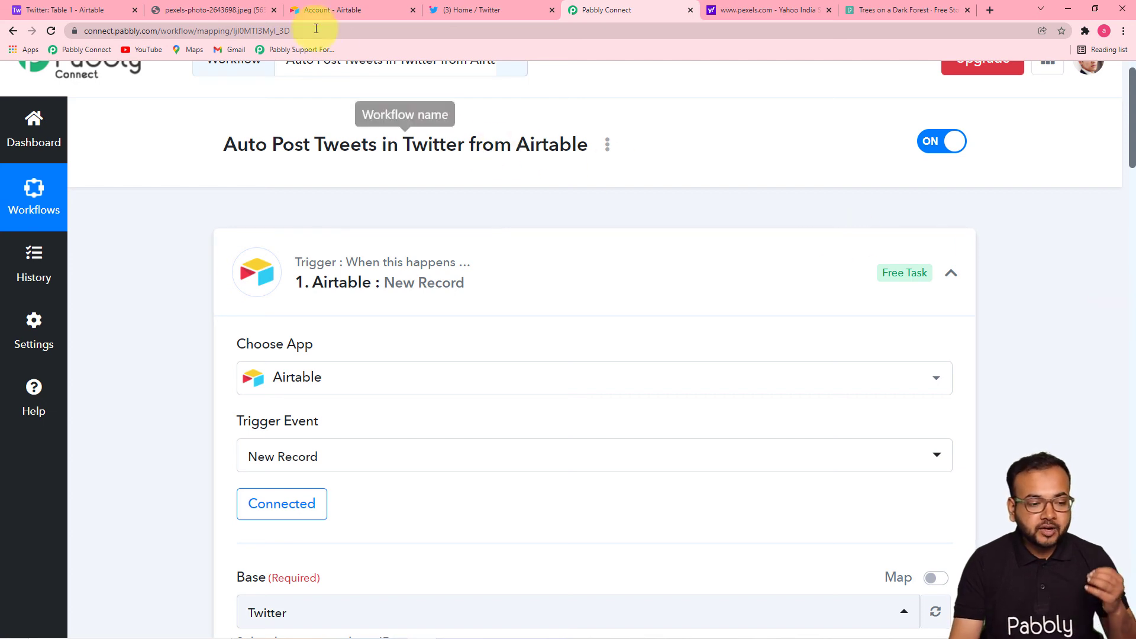
pyautogui.click(114, 10)
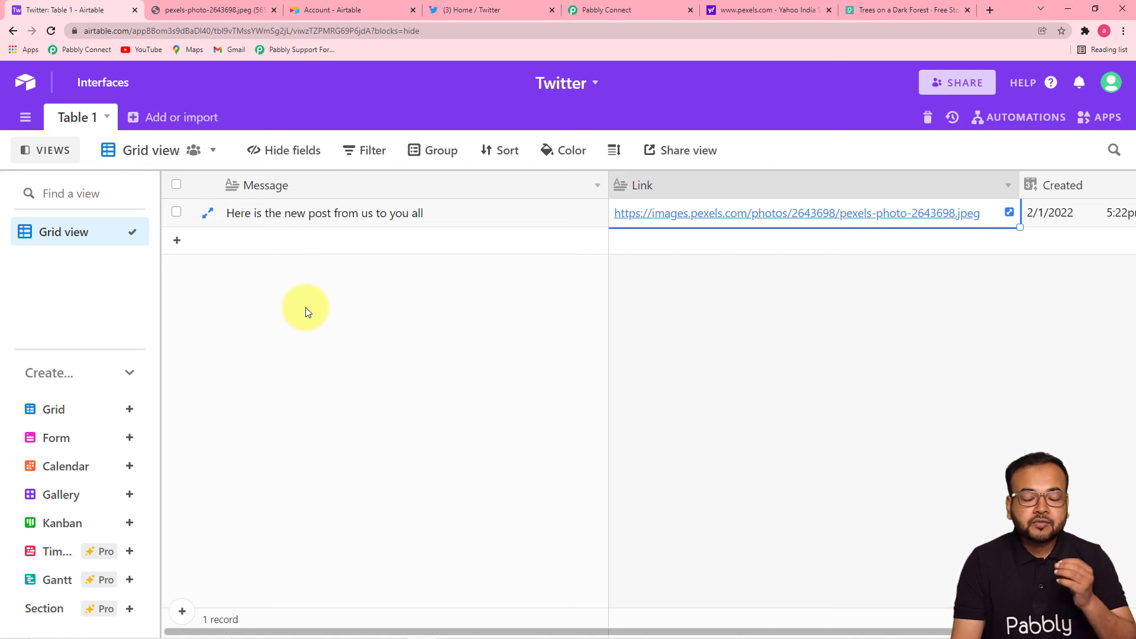
pyautogui.click(619, 14)
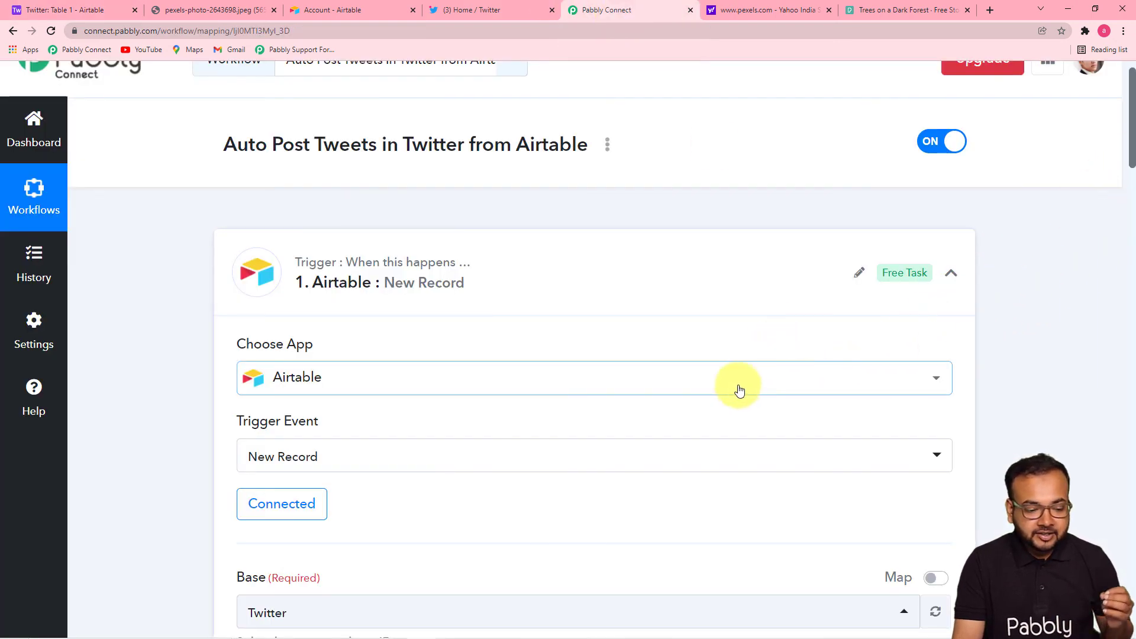
# Step: Review the Airtable trigger and Twitter action settings, and save the Twitter action without sending a test request
pyautogui.scroll(-5, 357, 324)
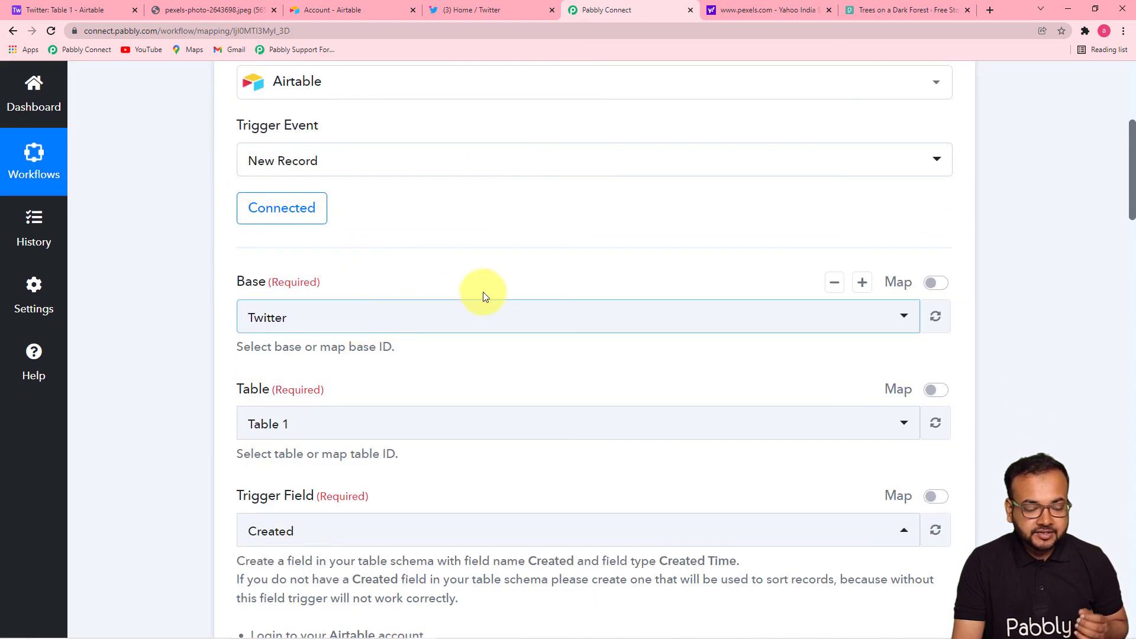
pyautogui.scroll(-11, 504, 300)
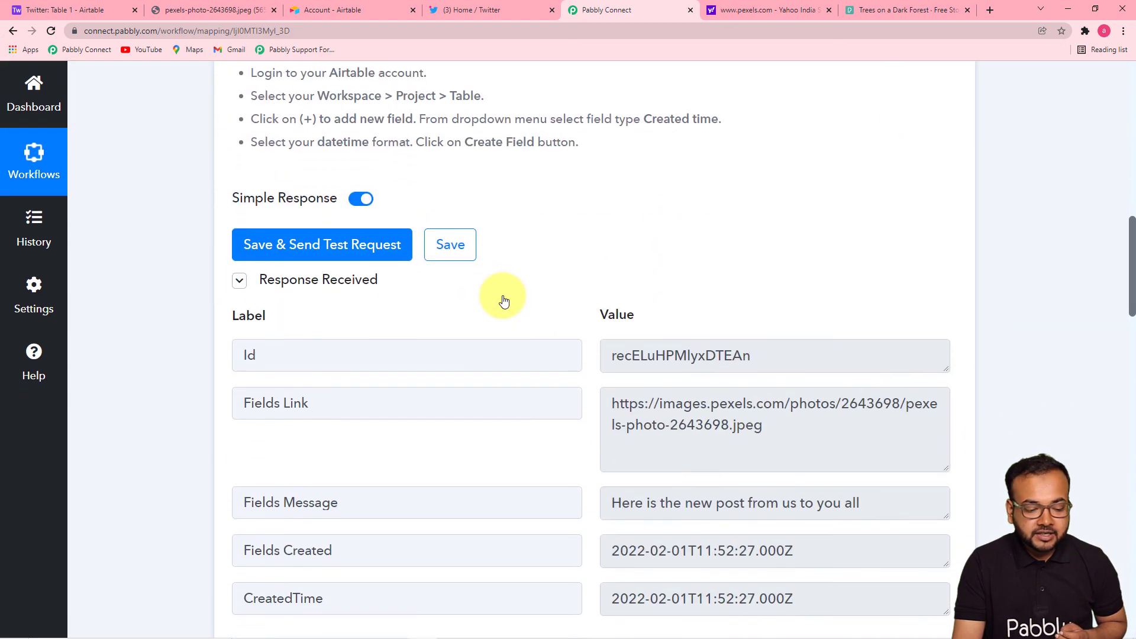
pyautogui.scroll(-4, 502, 296)
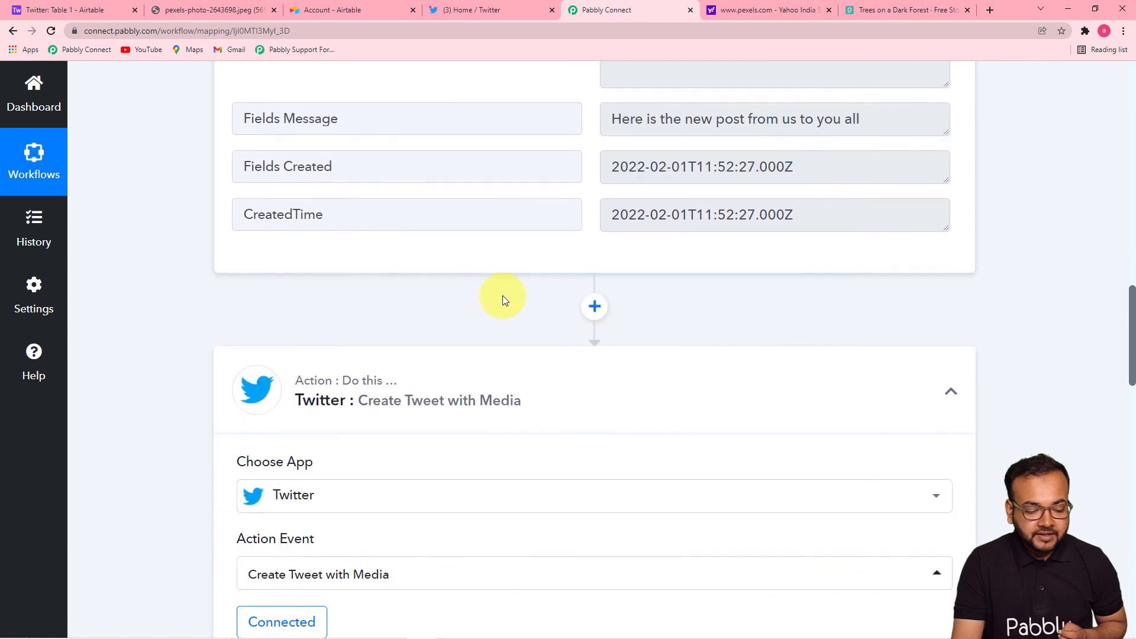
pyautogui.scroll(-6, 502, 298)
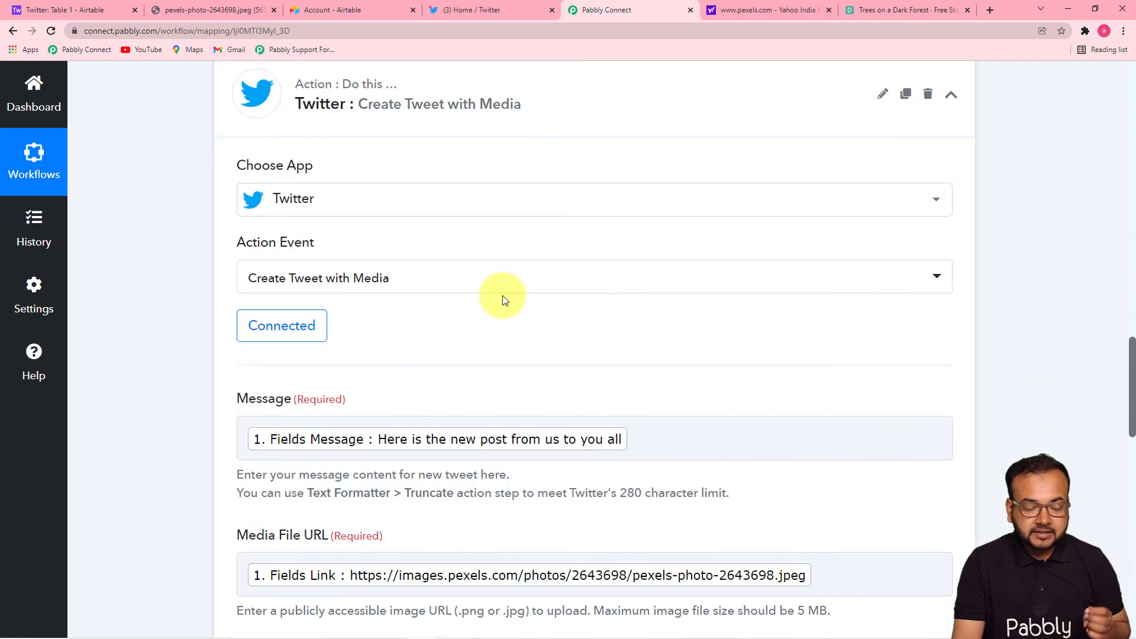
pyautogui.scroll(-1, 503, 300)
pyautogui.scroll(-3, 502, 300)
pyautogui.scroll(-3, 502, 295)
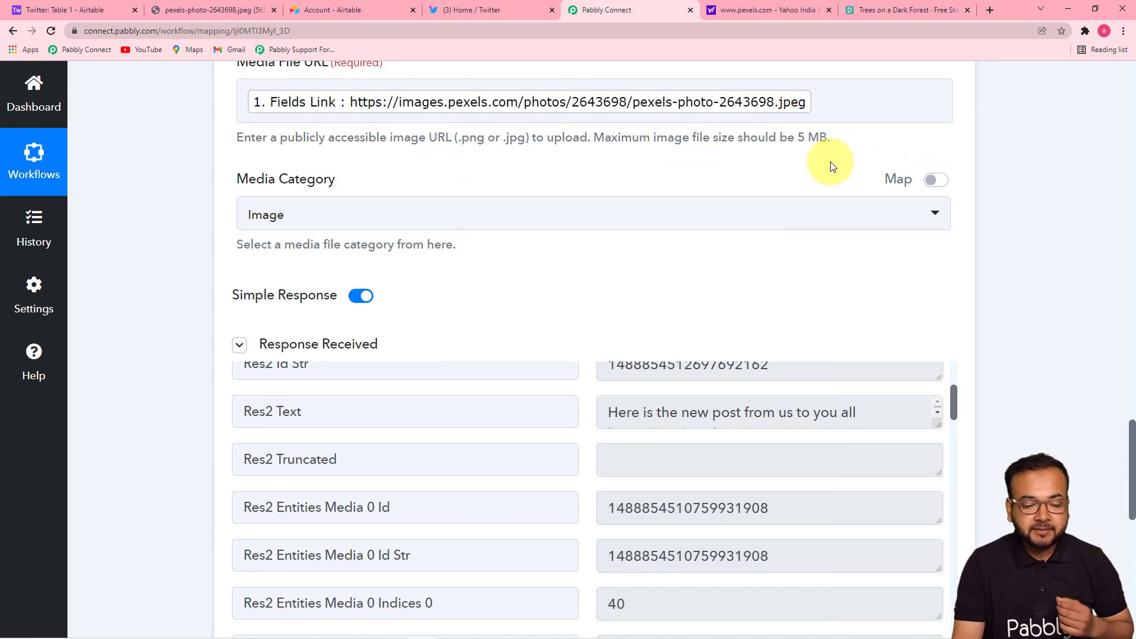
pyautogui.scroll(-6, 250, 400)
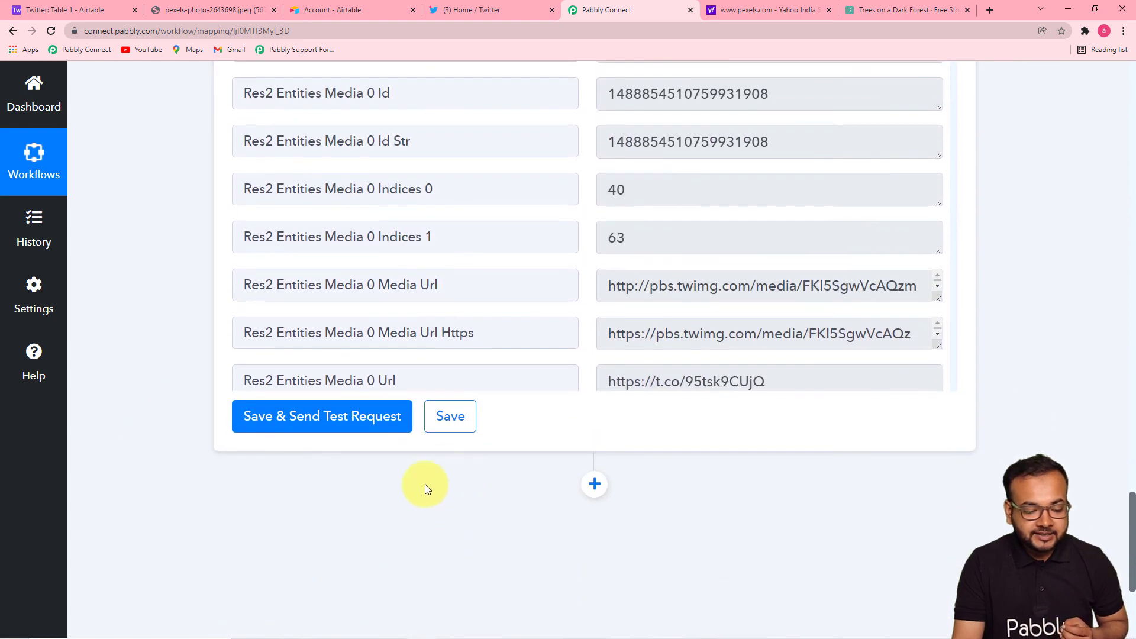
pyautogui.click(449, 416)
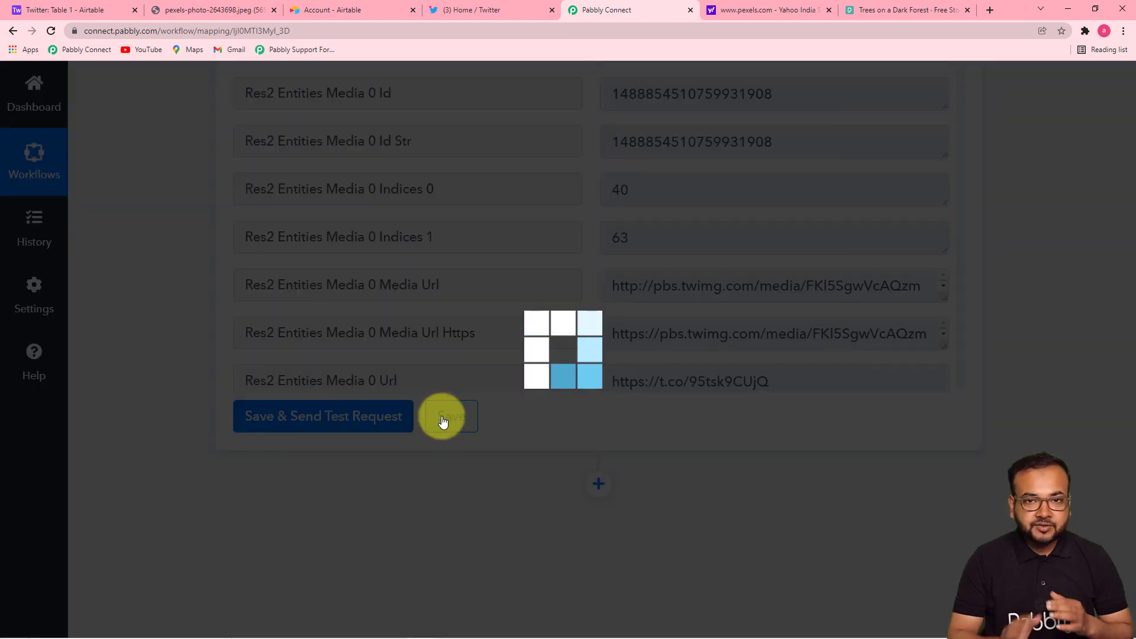